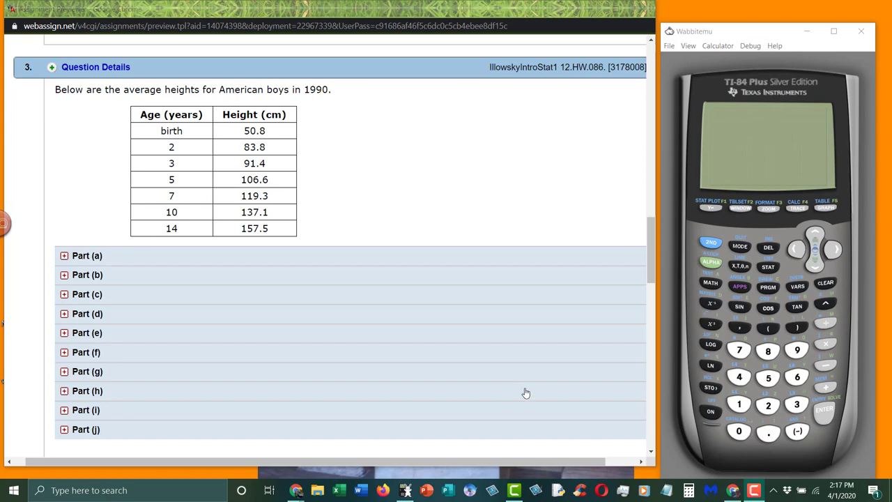
Turn on the calculator and open the STAT list editor.
click(719, 412)
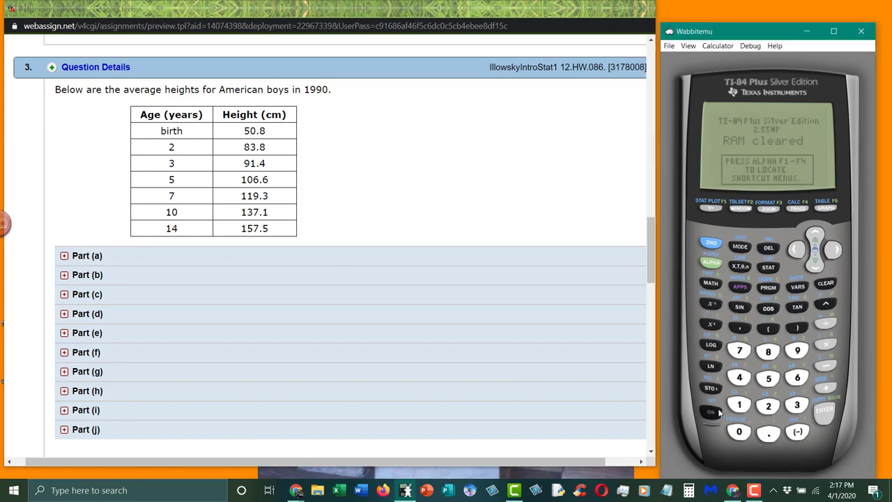
click(766, 271)
click(826, 417)
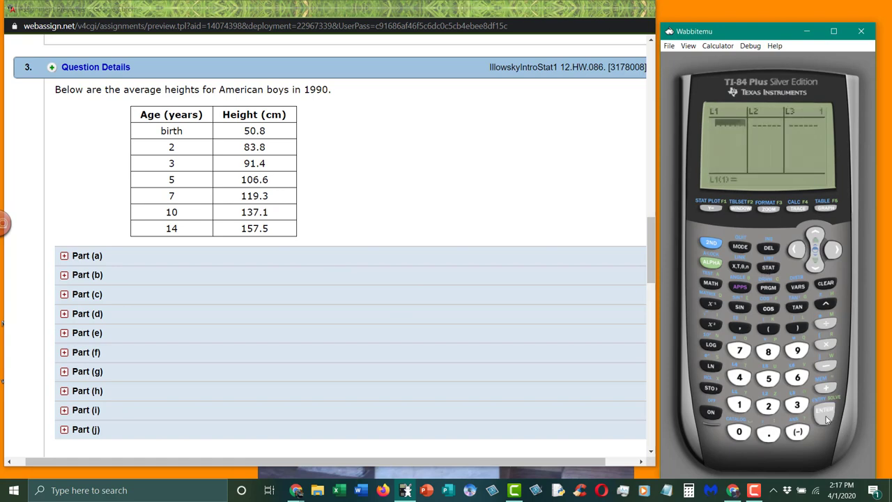
Enter the ages 0, 2, 3, 5, 7, 10, 14 into L1.
click(740, 432)
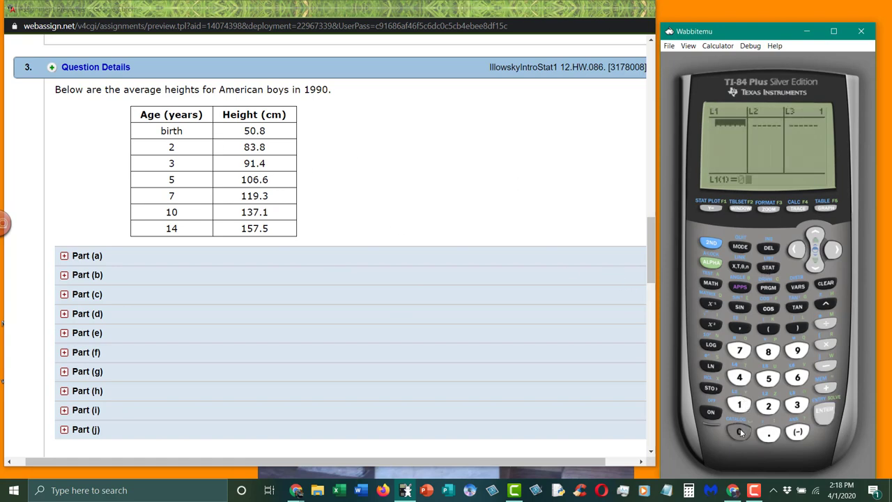
click(827, 417)
text(2)
key(Return)
text(3)
key(Return)
text(5)
key(Return)
key(Return)
text(7)
key(Return)
text(10)
key(Return)
text(14)
key(Return)
key(Right)
Enter the heights 50.8, 83.8, 91.4, 106.6, 119.3, 137.1, 157.5 into L2.
text(50.8)
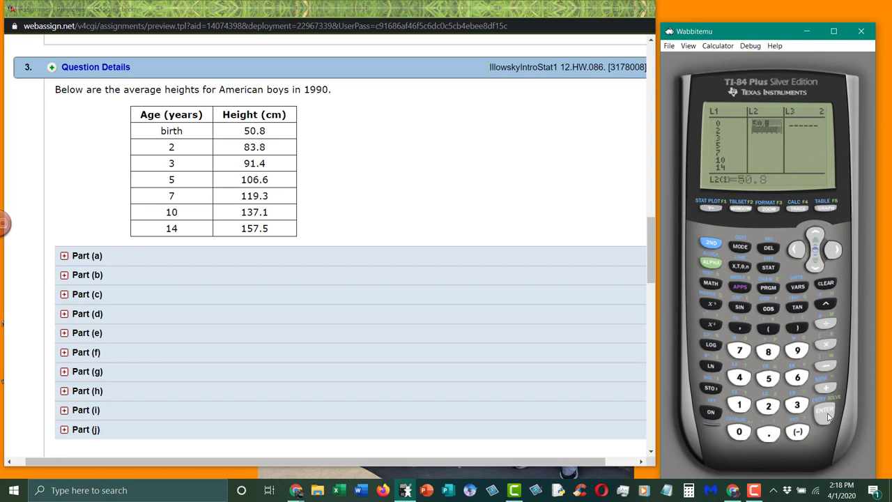
key(Return)
text(83.8)
key(Return)
text(91.4)
key(Return)
text(106.6)
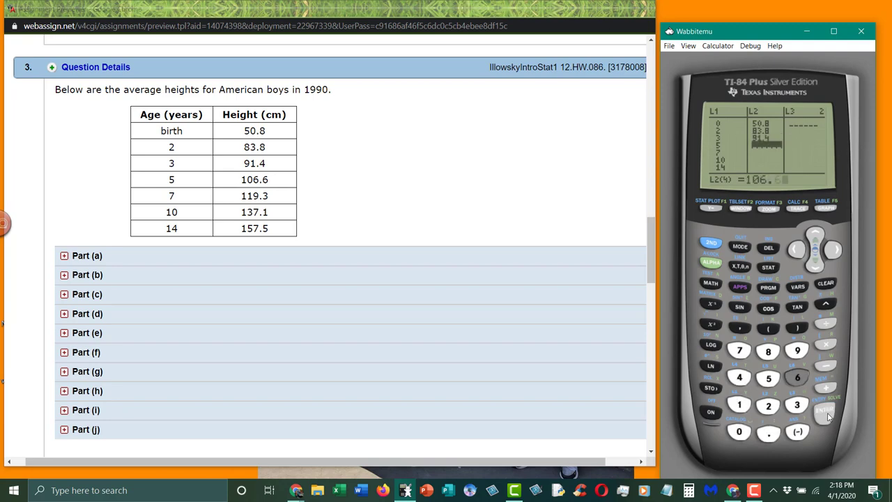
key(Return)
text(119.3)
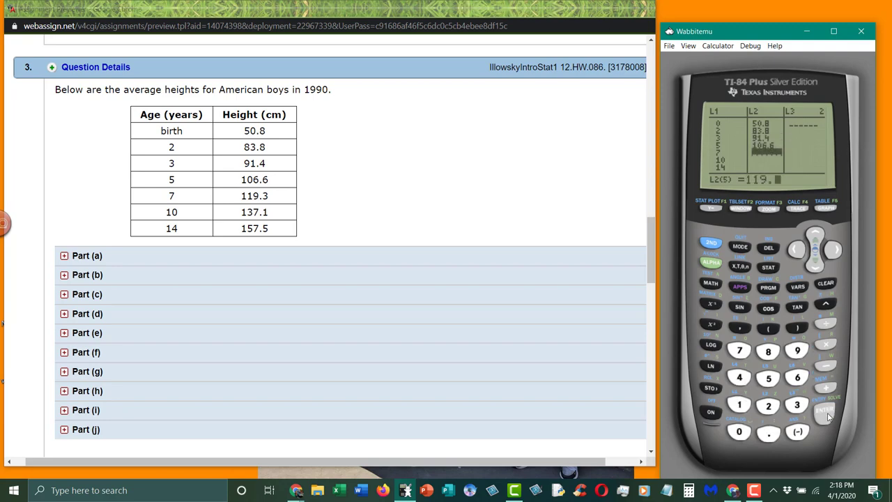
click(828, 417)
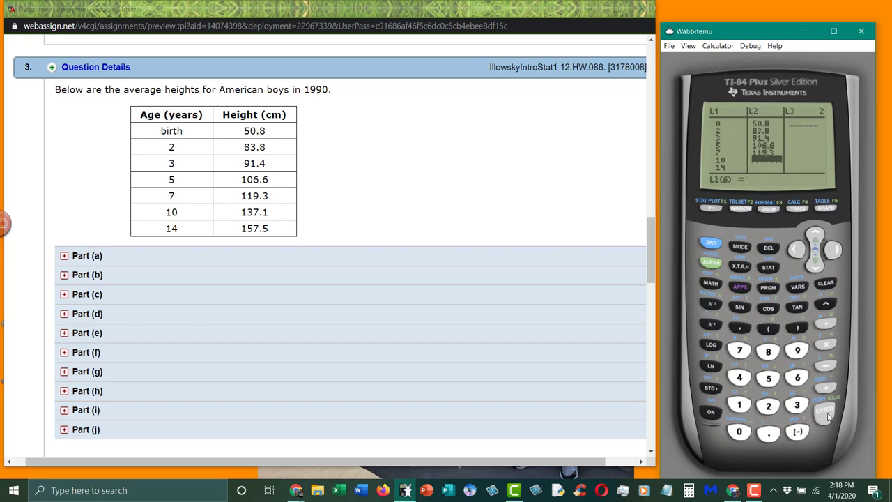
text(137.1)
click(828, 417)
text(157.5)
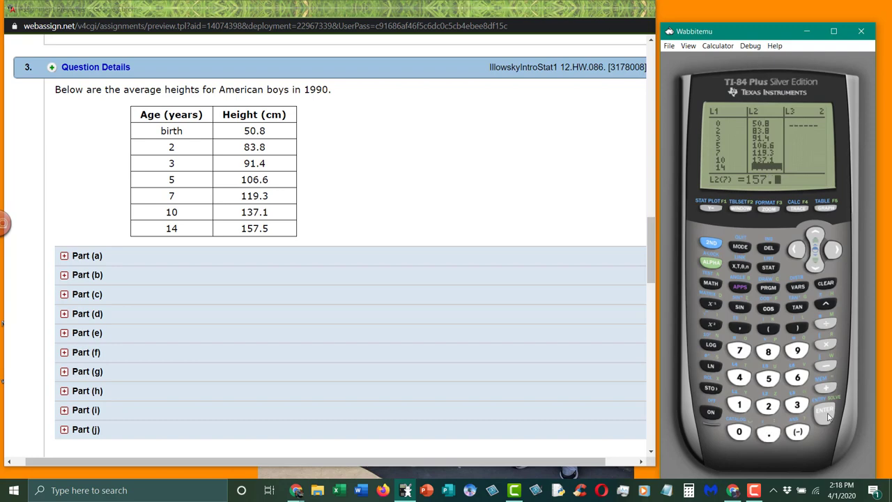
click(828, 417)
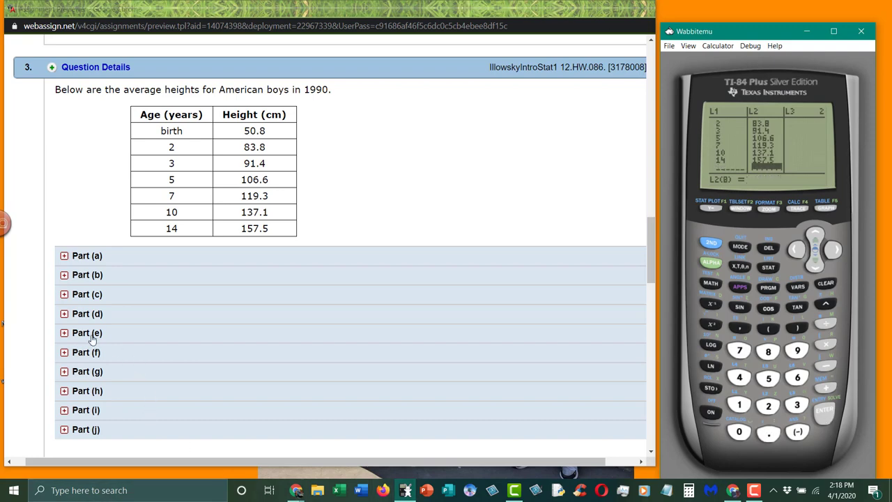
click(88, 259)
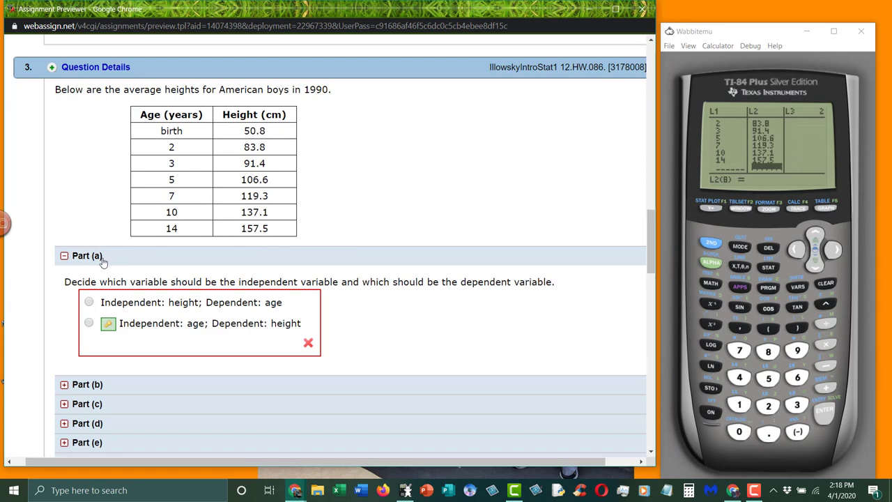
click(65, 256)
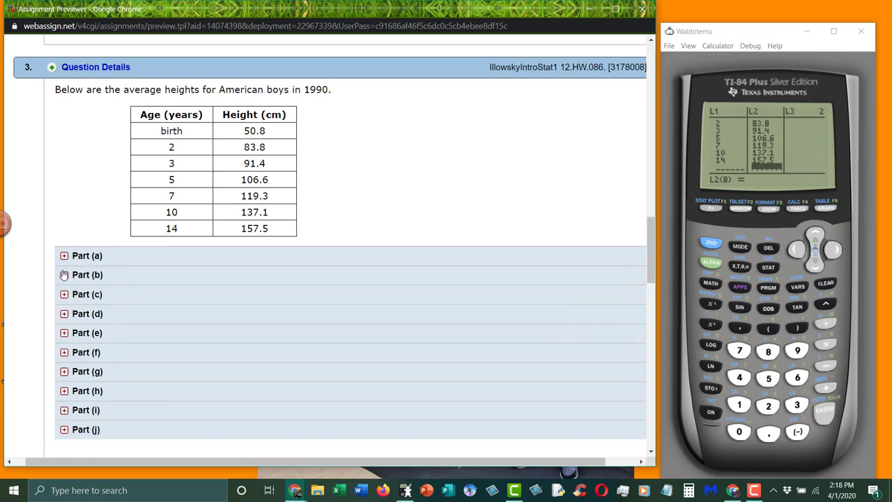
click(64, 275)
scroll(267, 264, down, 5)
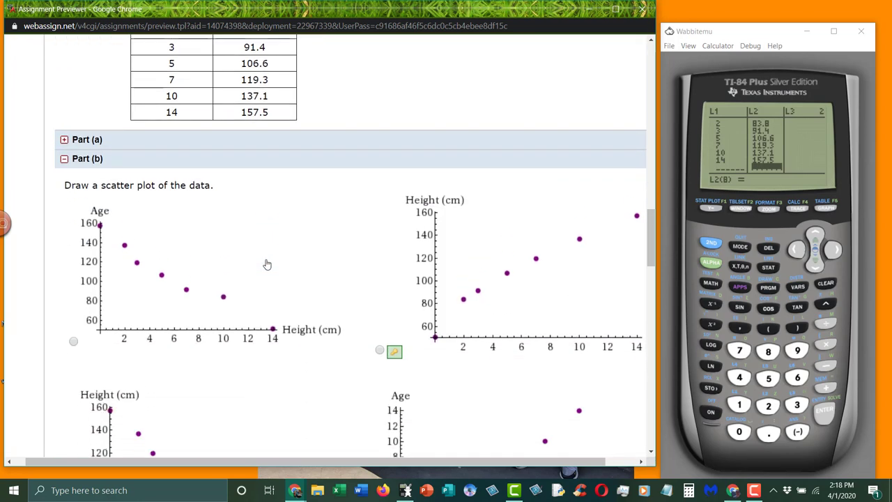
scroll(267, 264, up, 3)
click(176, 159)
scroll(577, 193, up, 4)
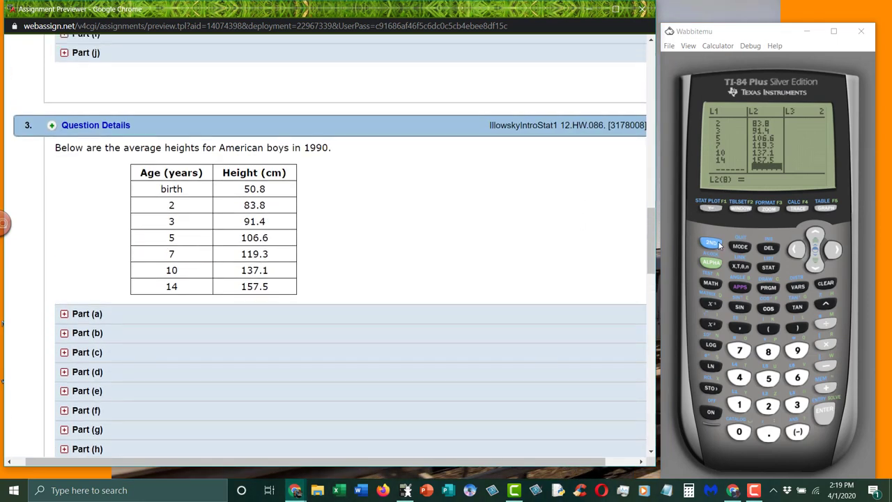
Turn Plot1 on as a scatter plot of L1 against L2.
click(718, 246)
click(707, 209)
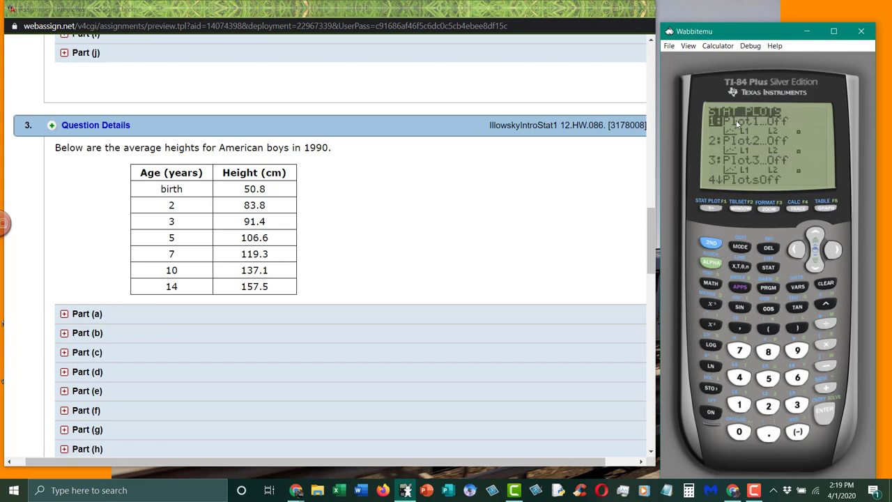
click(833, 417)
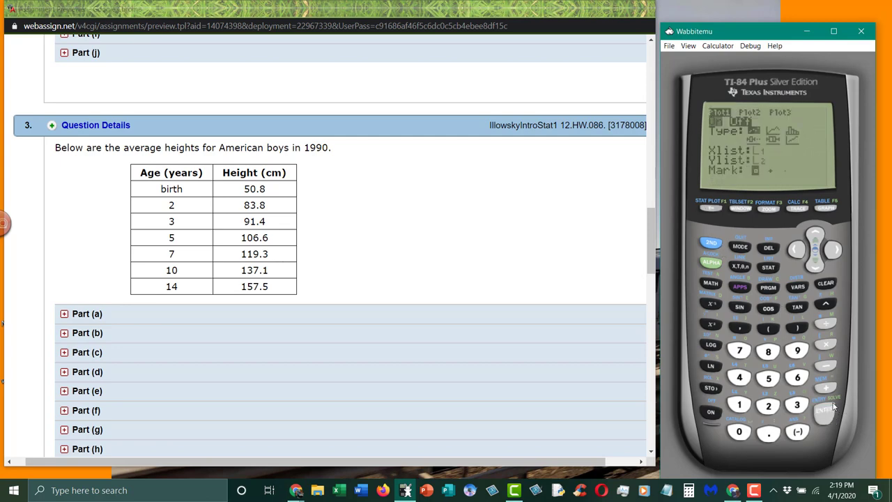
click(829, 414)
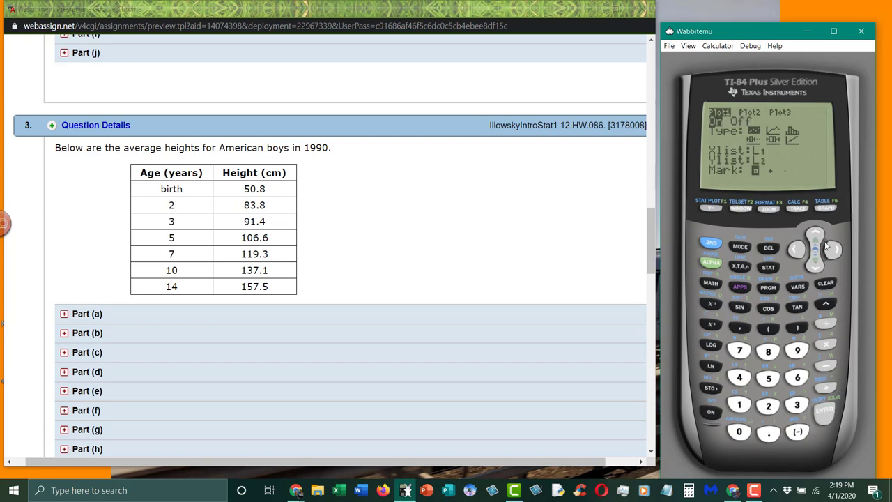
click(816, 264)
click(830, 415)
click(814, 267)
click(814, 268)
Graph the scatter plot with ZoomStat fitting the window to the data.
click(768, 209)
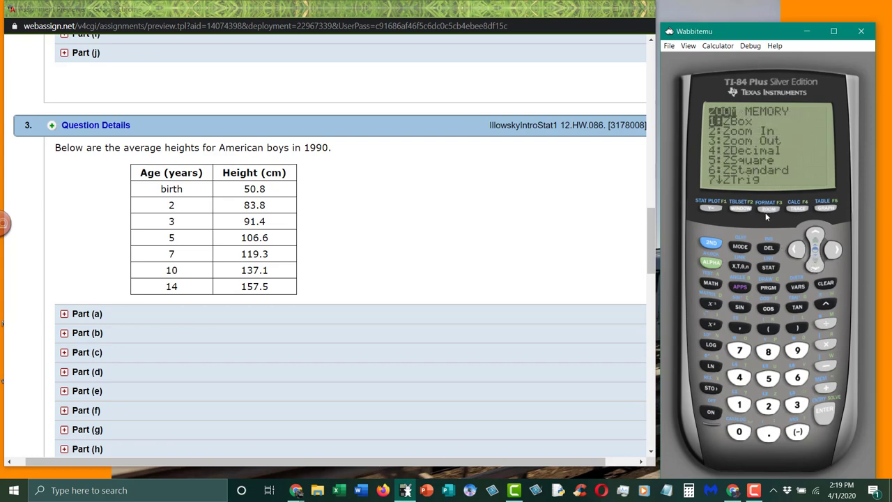
click(816, 266)
click(815, 266)
click(817, 268)
click(817, 268)
click(817, 268)
click(817, 268)
click(817, 268)
click(817, 268)
click(817, 268)
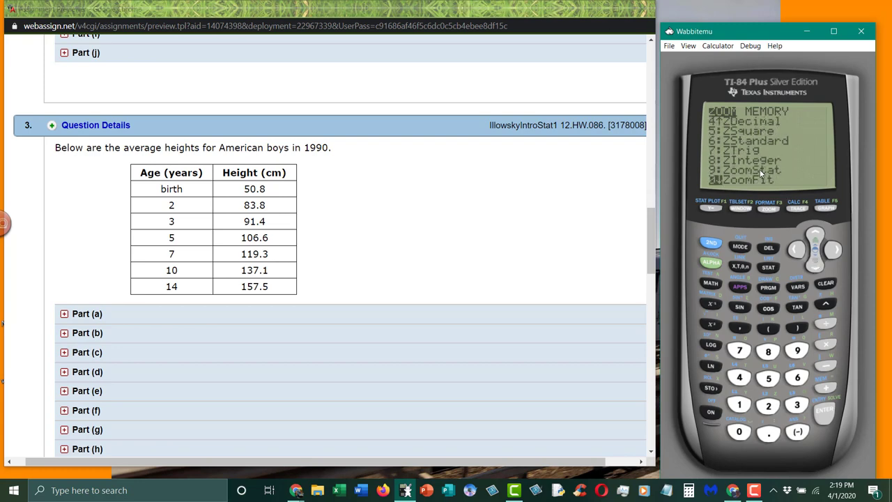
click(815, 232)
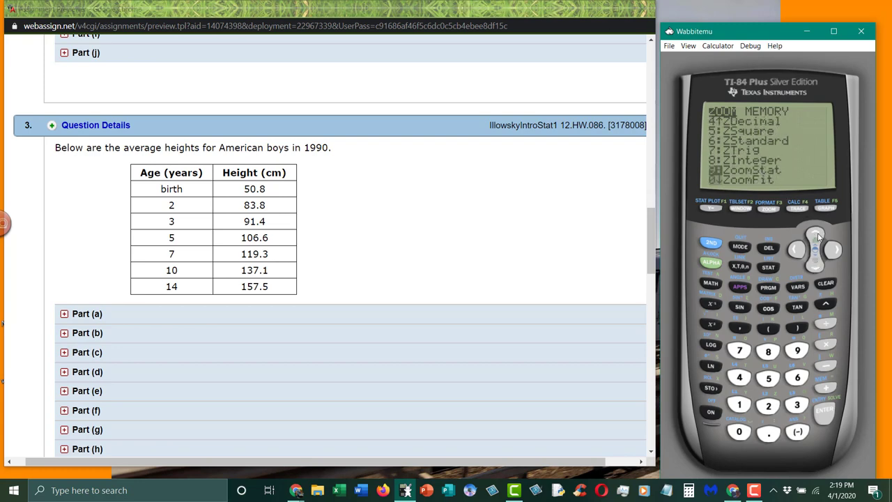
click(826, 410)
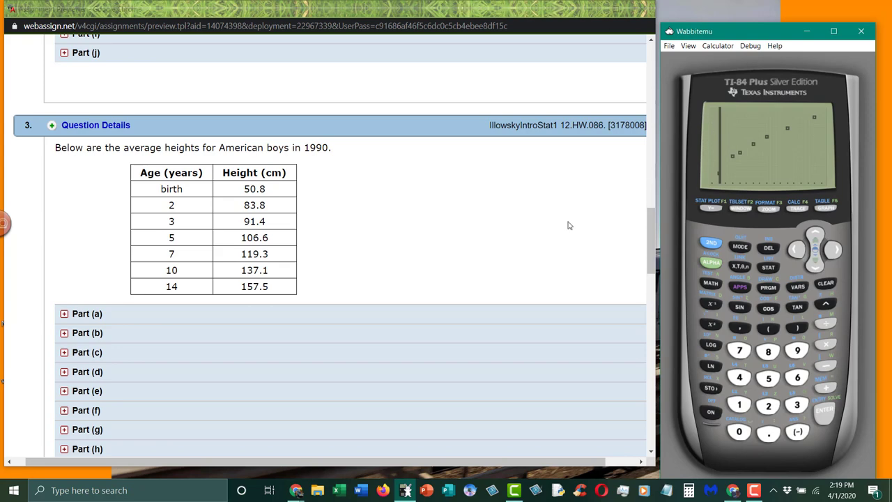
Return to WebAssign and scroll through Part (b)'s scatter-plot answer choices.
click(89, 333)
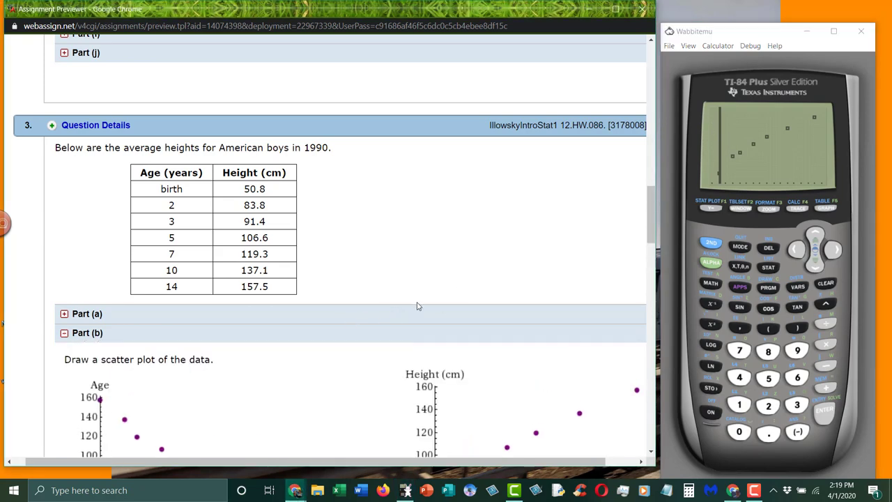
scroll(418, 306, down, 3)
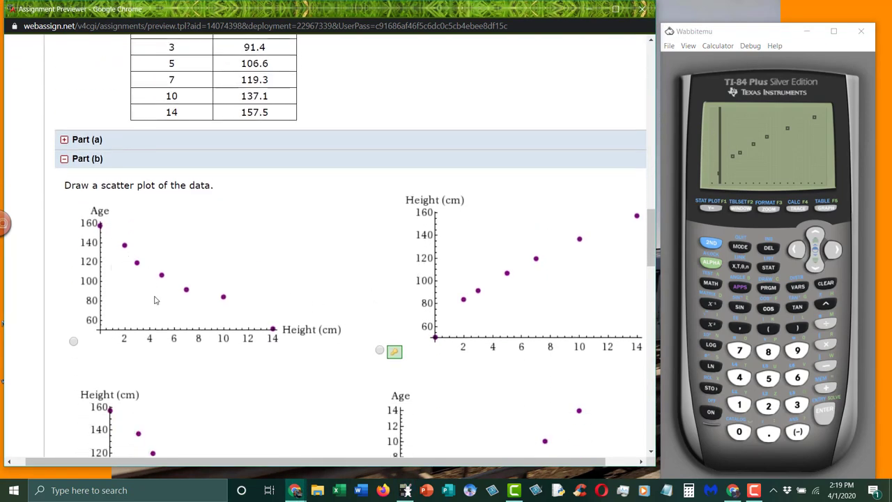
scroll(176, 312, down, 2)
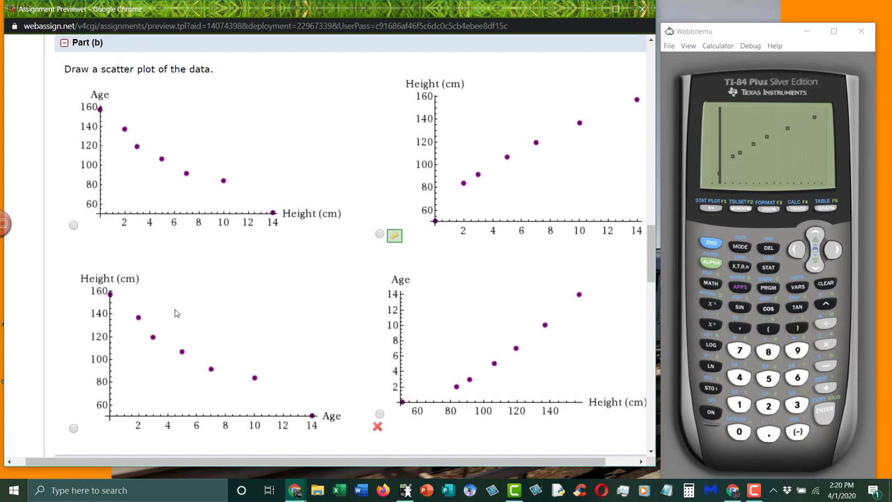
scroll(175, 313, down, 1)
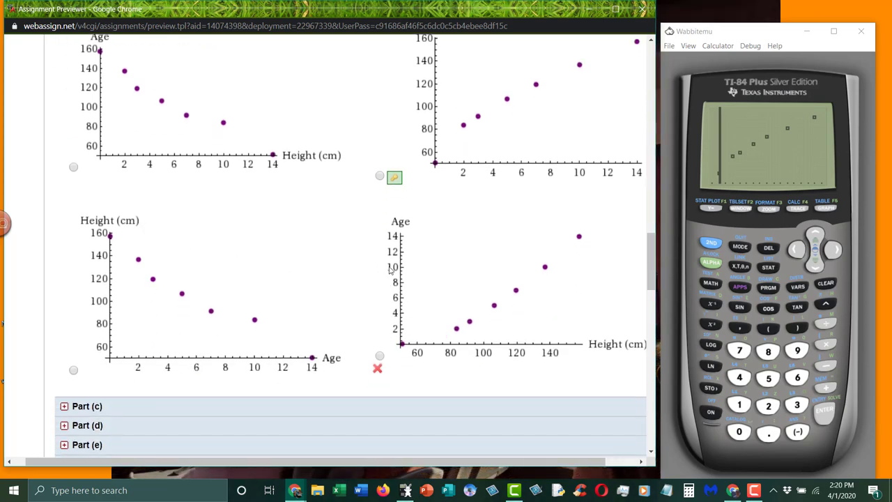
scroll(412, 270, up, 2)
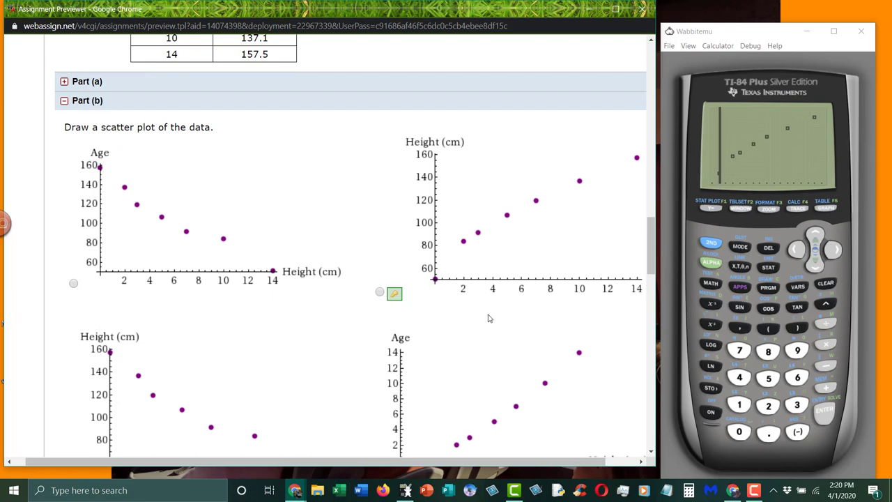
scroll(489, 318, down, 1)
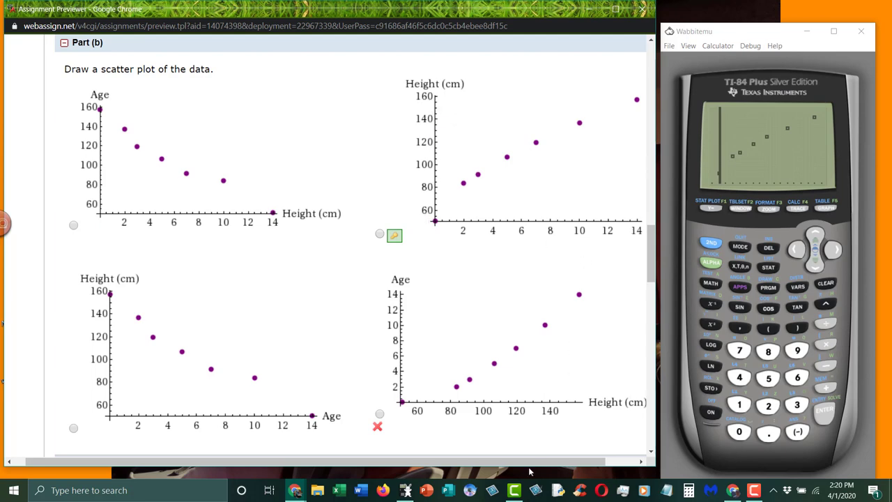
drag(548, 460, 573, 451)
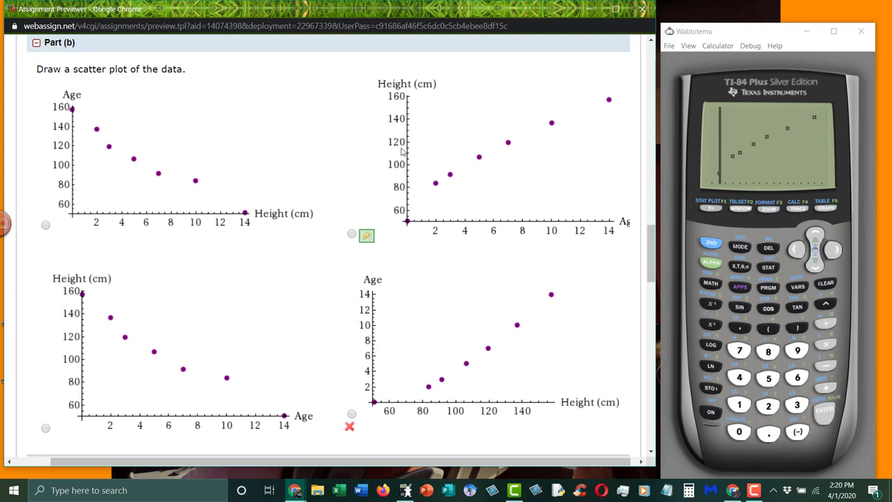
scroll(289, 304, down, 1)
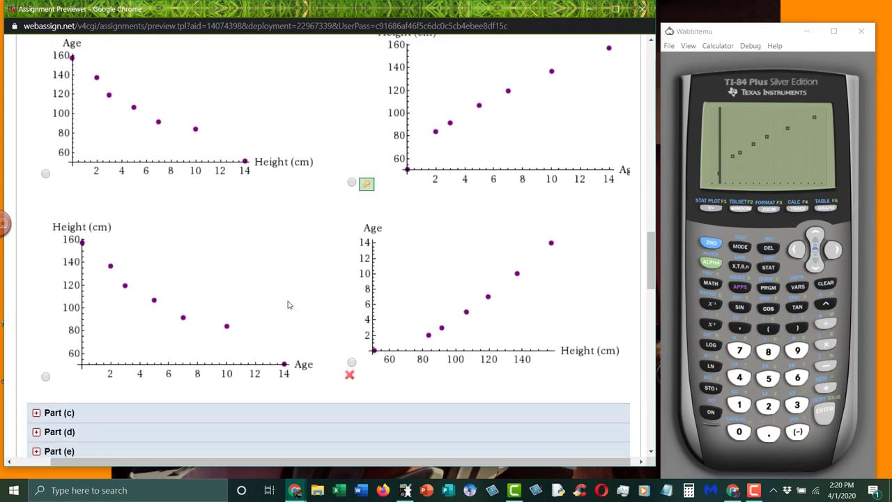
scroll(289, 302, up, 2)
Collapse Part (b), then open and close Part (c)'s relationship question.
click(44, 104)
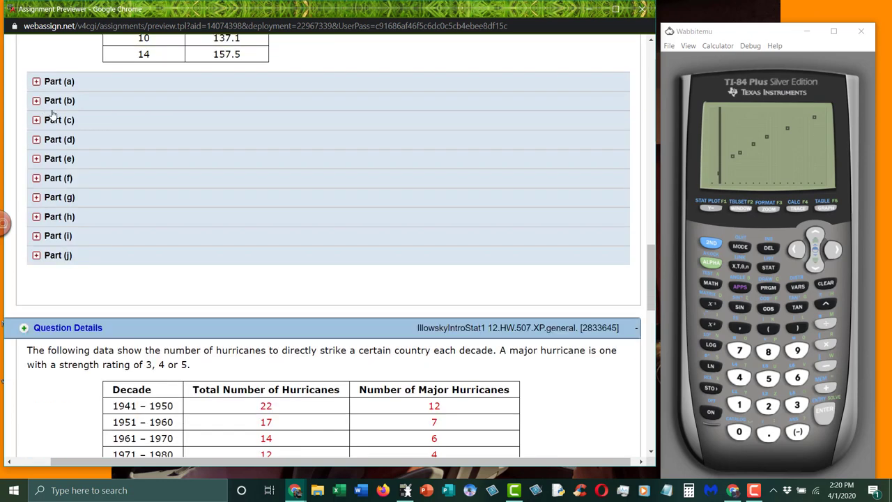
click(54, 120)
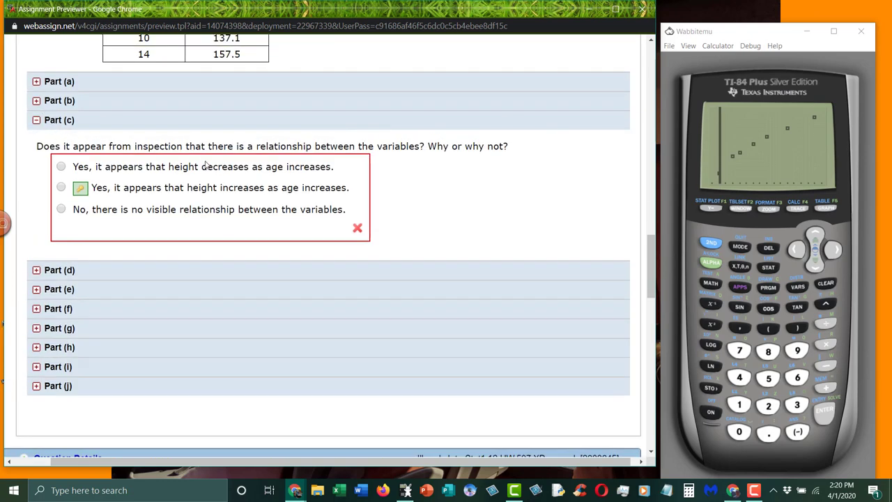
scroll(206, 163, up, 2)
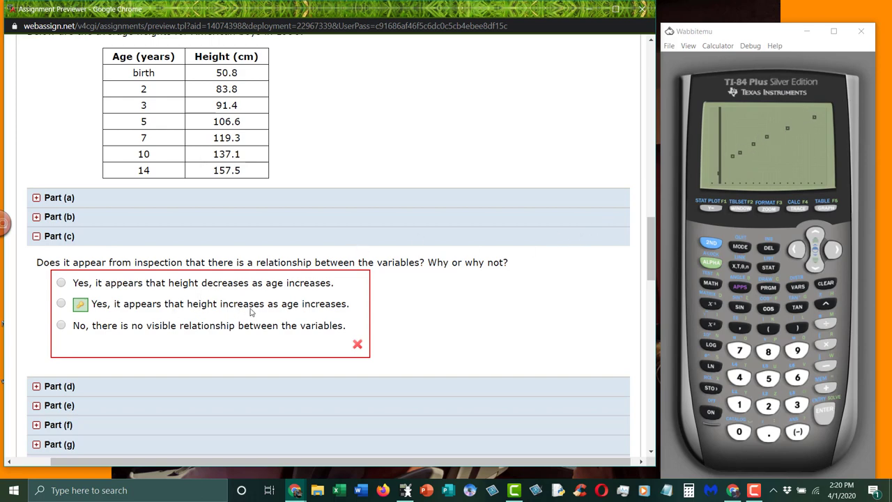
click(36, 237)
Open Part (d), highlight the ŷ = a + bx form, and bring up the STAT CALC menu.
click(51, 258)
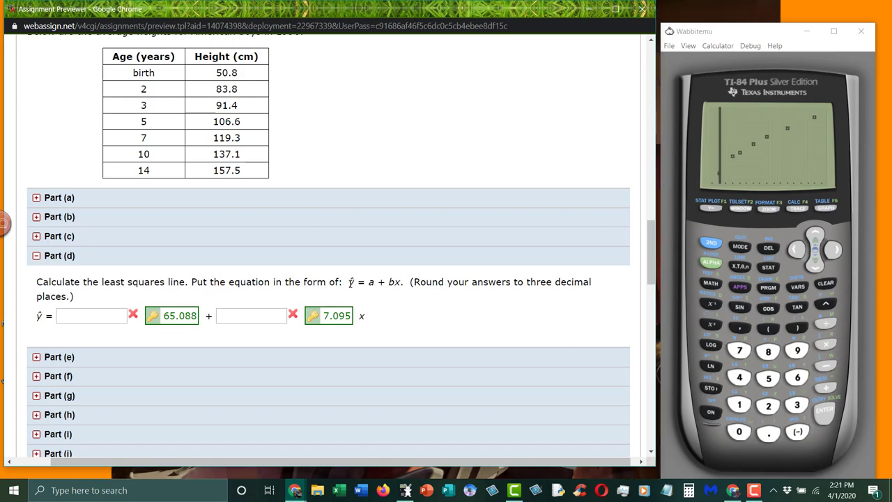
drag(348, 282, 401, 282)
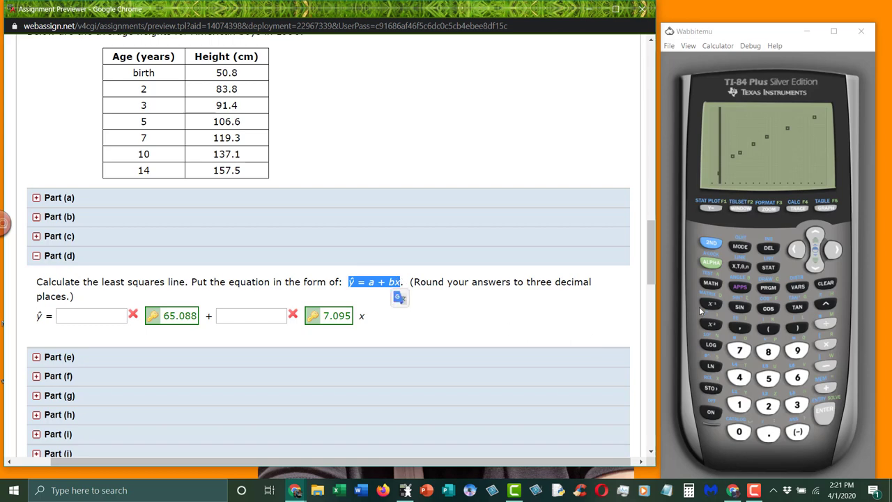
click(773, 267)
click(833, 251)
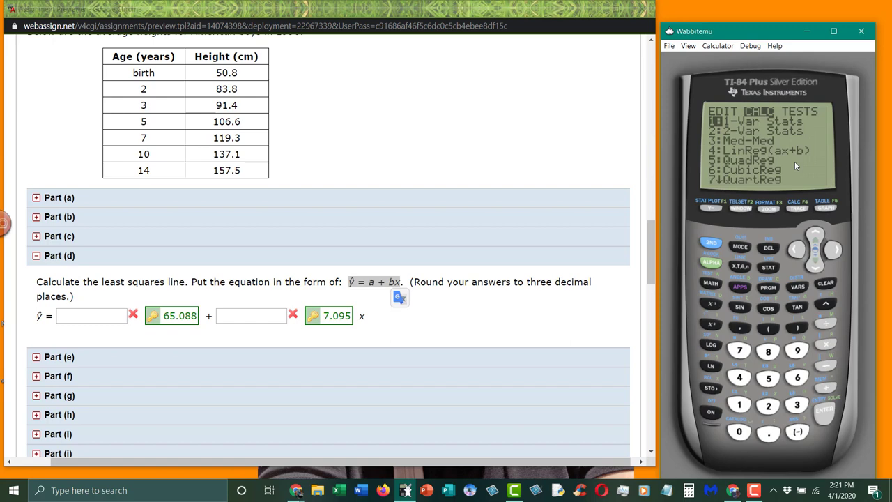
Run LinReg(a+bx) on L1 and L2, giving a=65.0876 and b=7.0948.
click(814, 266)
click(814, 266)
click(814, 266)
click(814, 266)
click(814, 266)
click(814, 265)
click(814, 266)
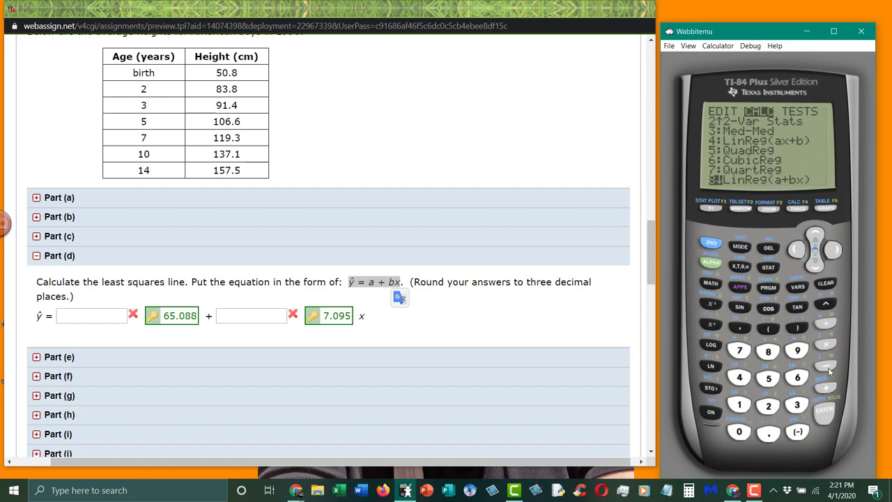
click(826, 415)
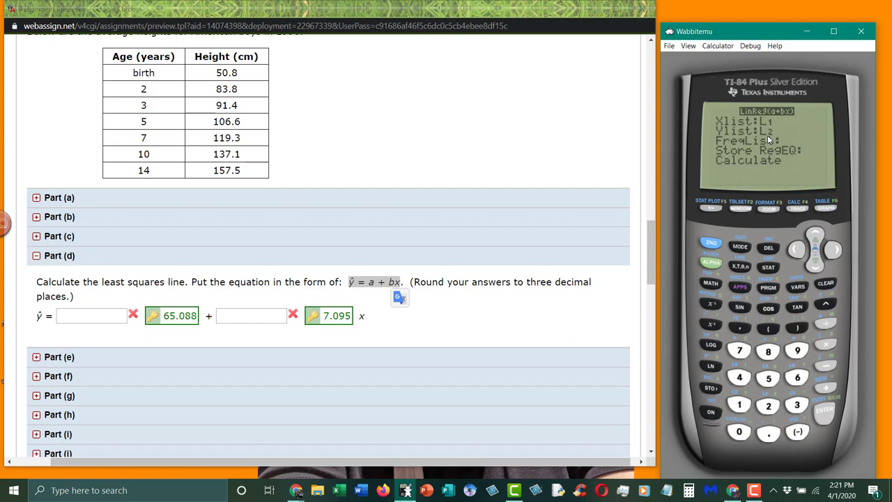
click(817, 268)
click(817, 269)
click(817, 268)
click(817, 268)
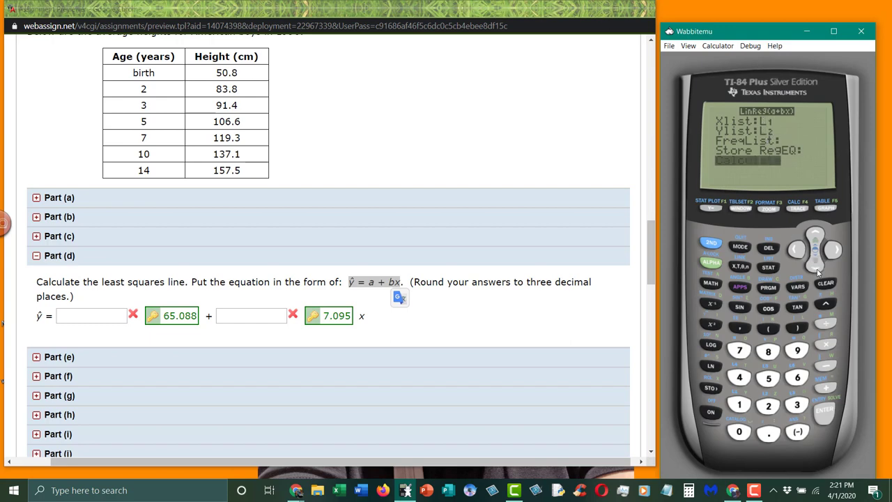
click(824, 411)
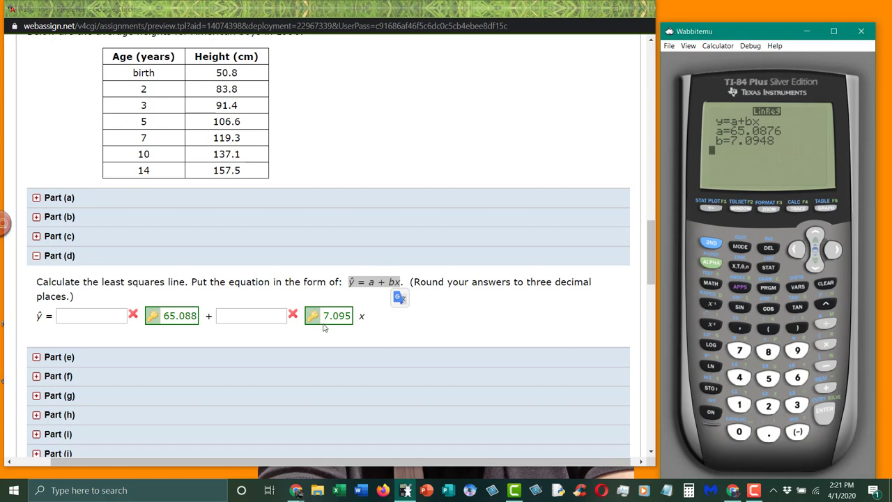
Expand Part (e) on the correlation coefficient r and show its Yes/No significance options.
click(72, 359)
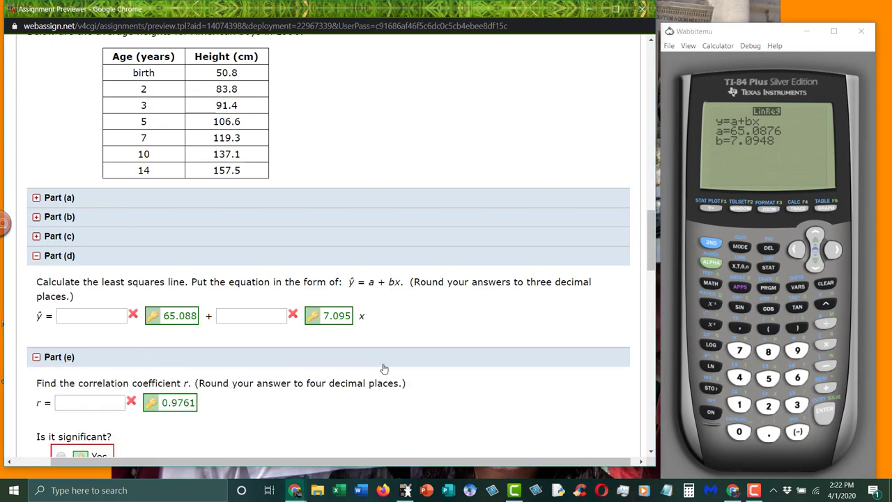
scroll(382, 369, down, 1)
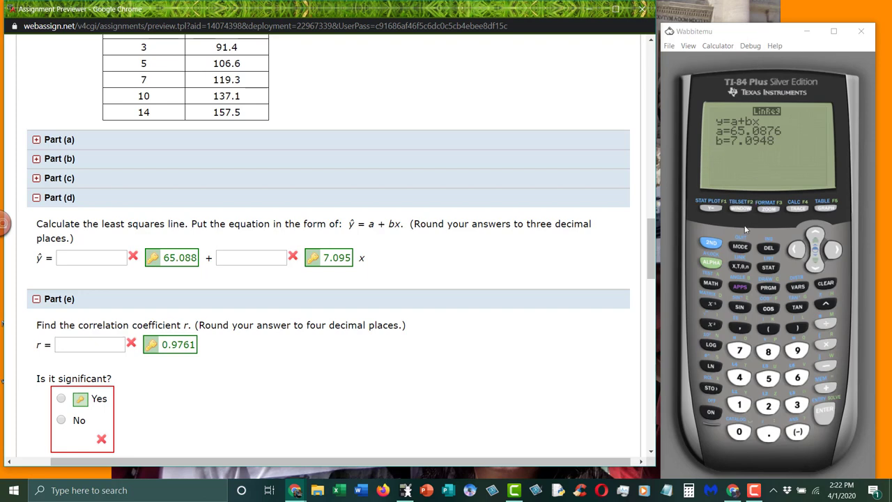
Clear the old regression output from the calculator's home screen.
click(710, 242)
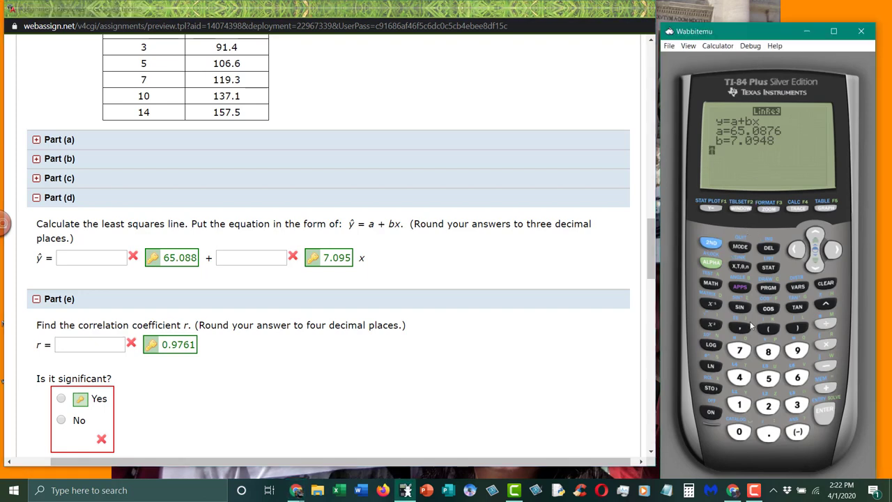
click(740, 432)
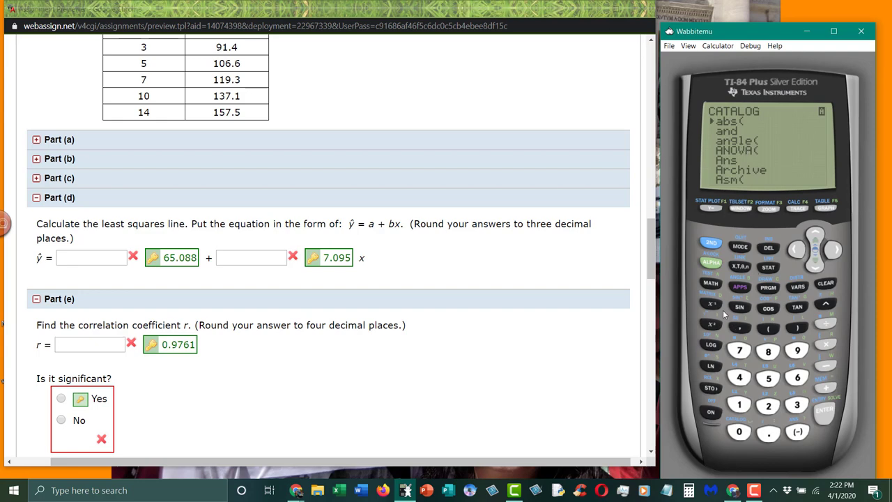
click(797, 288)
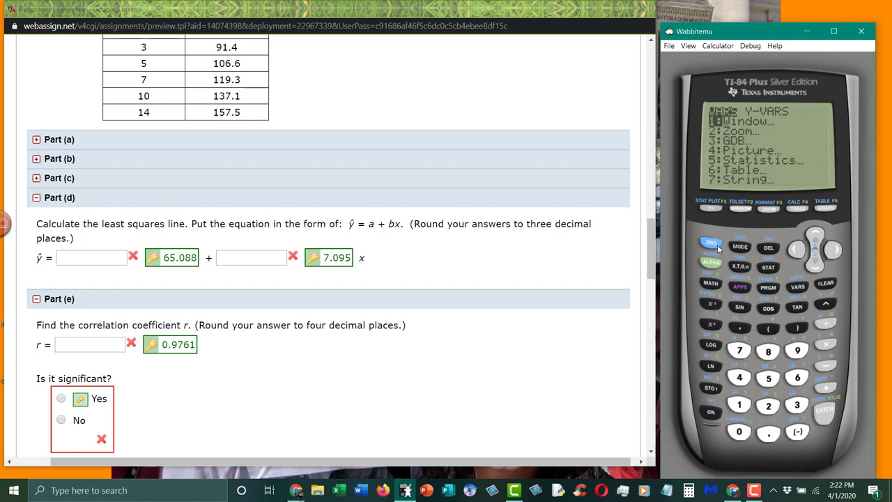
click(825, 283)
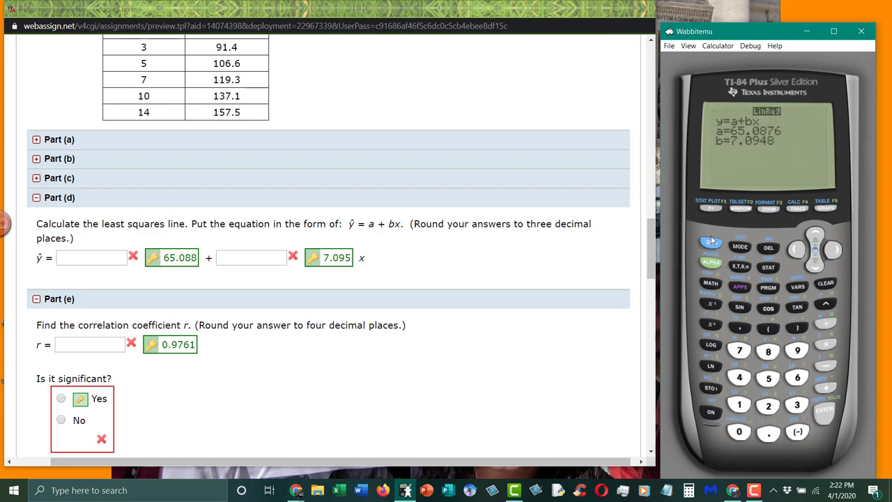
click(740, 437)
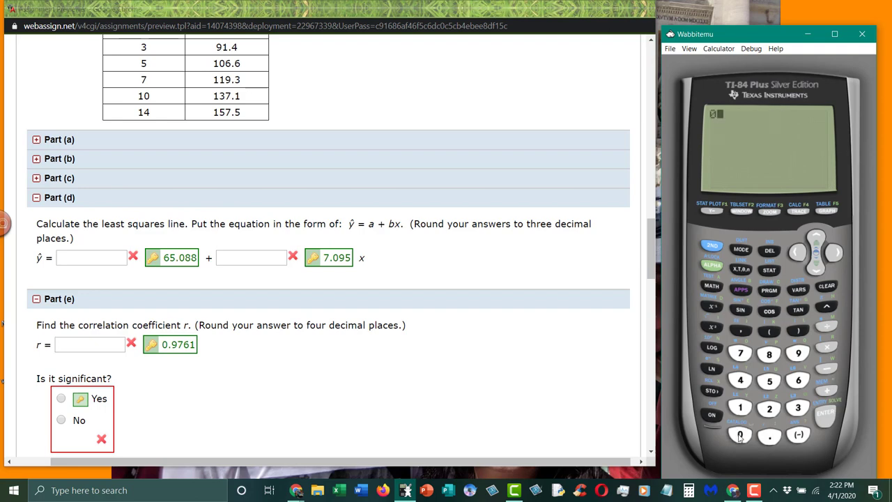
click(826, 286)
Run DiagnosticOn from the catalog, confirmed with Done.
click(712, 246)
click(740, 435)
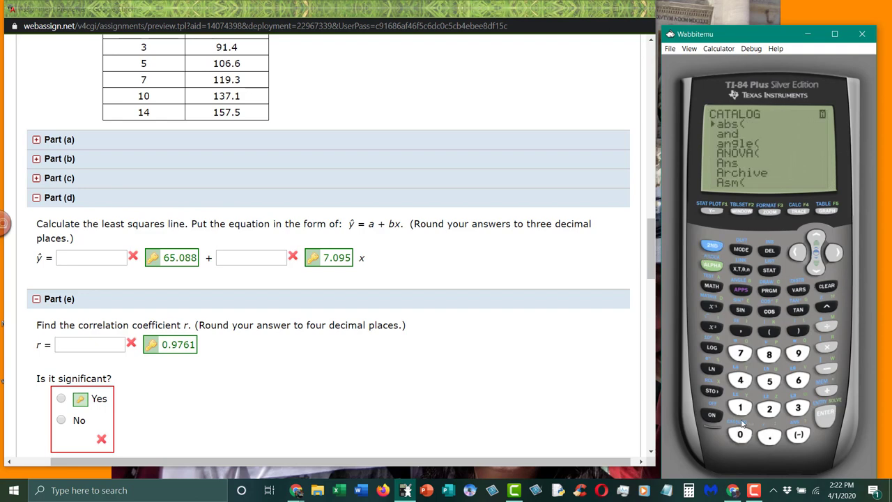
click(713, 327)
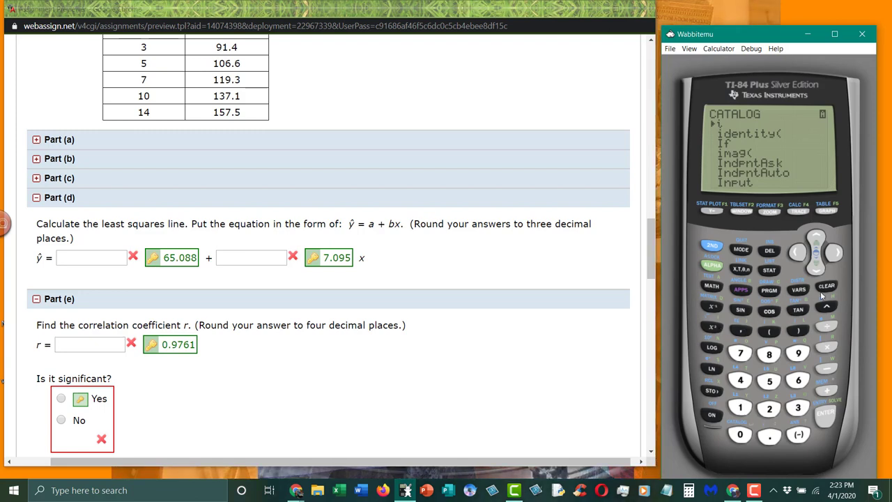
click(712, 308)
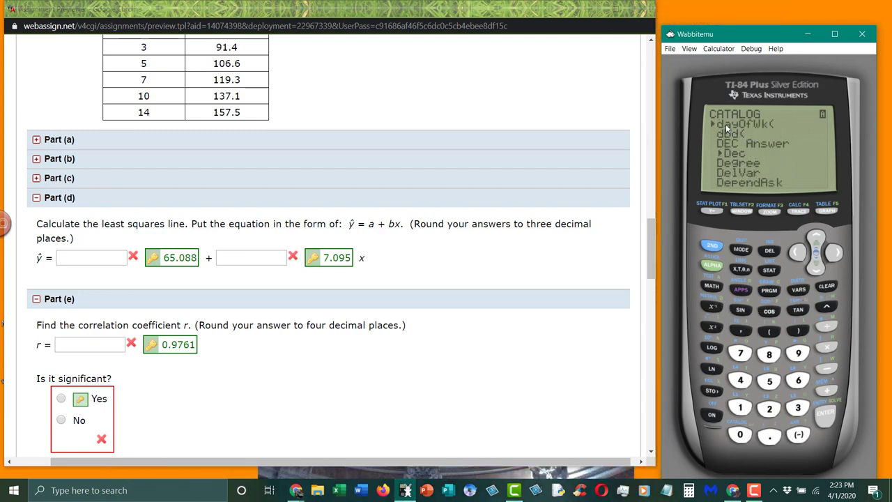
click(812, 268)
click(816, 270)
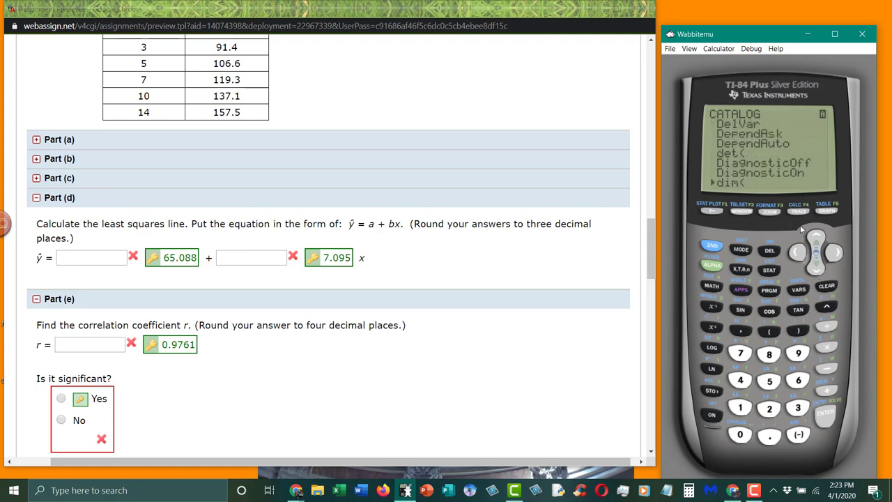
click(820, 243)
click(822, 416)
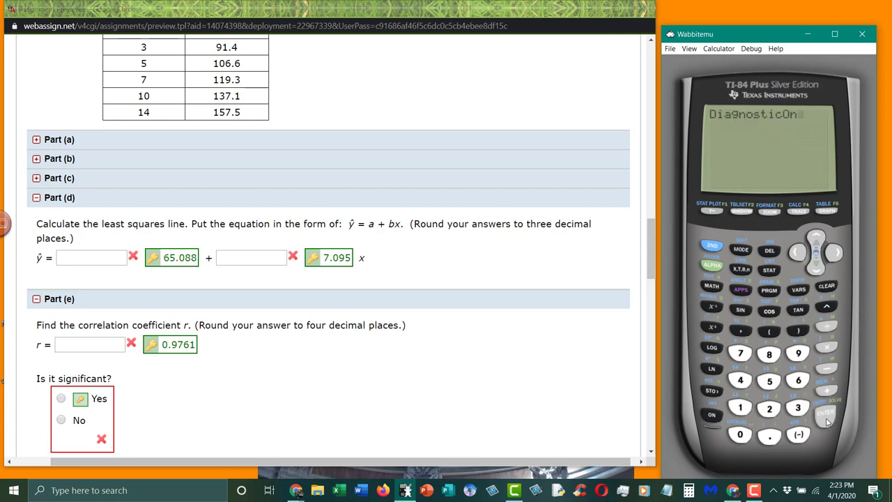
click(826, 417)
Rerun LinReg(a+bx) on L1 and L2, now showing r²=.9528315863 and r=.9761309268.
click(769, 270)
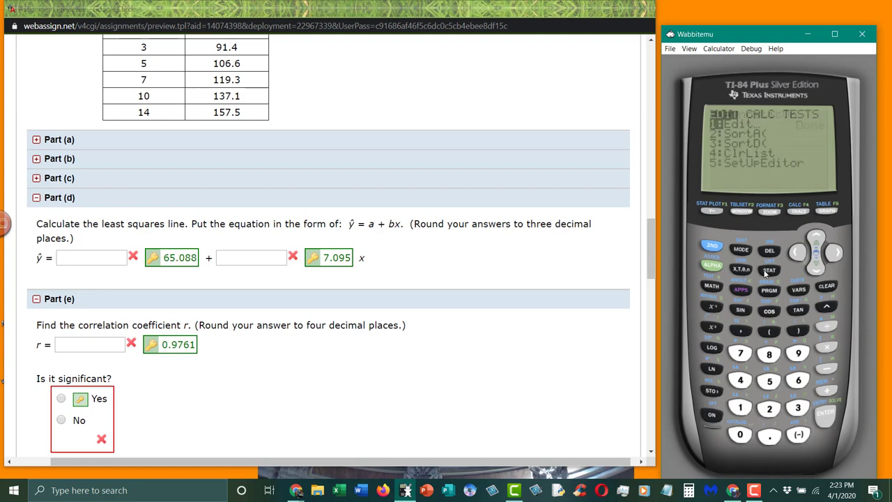
click(844, 256)
click(822, 269)
click(823, 269)
click(824, 268)
click(824, 269)
click(824, 268)
click(823, 269)
click(823, 268)
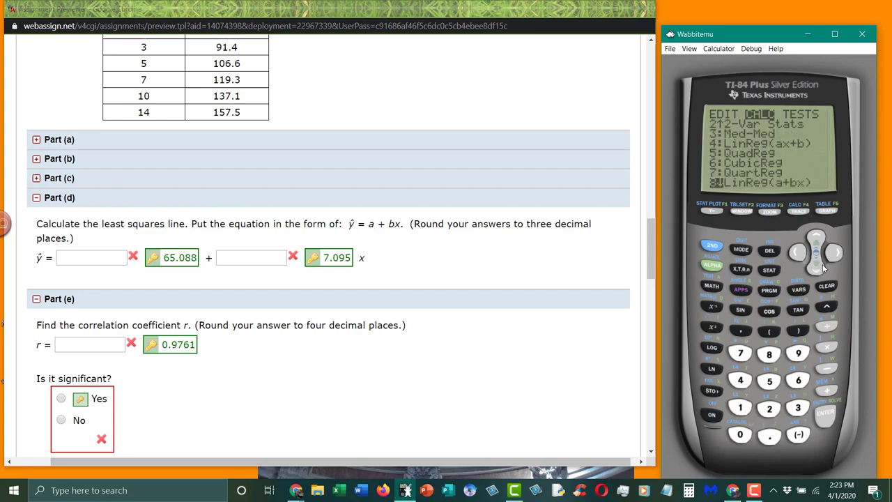
click(828, 417)
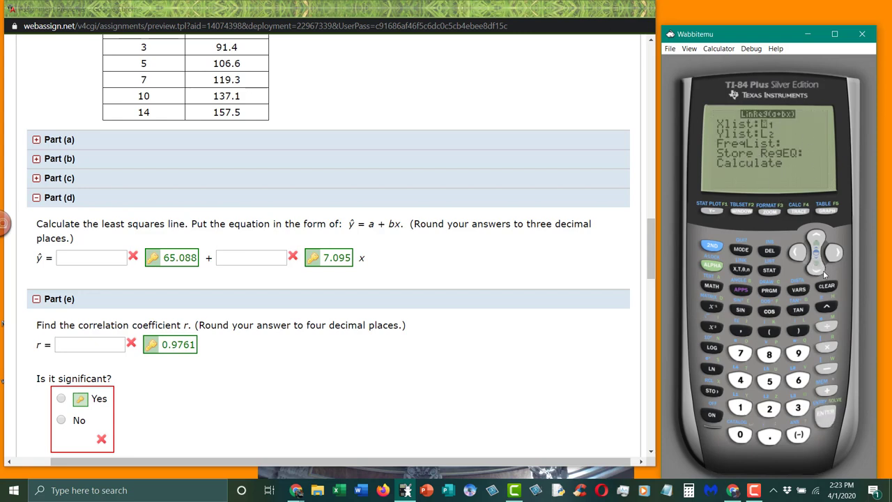
click(818, 270)
click(818, 269)
click(818, 269)
click(818, 269)
click(826, 415)
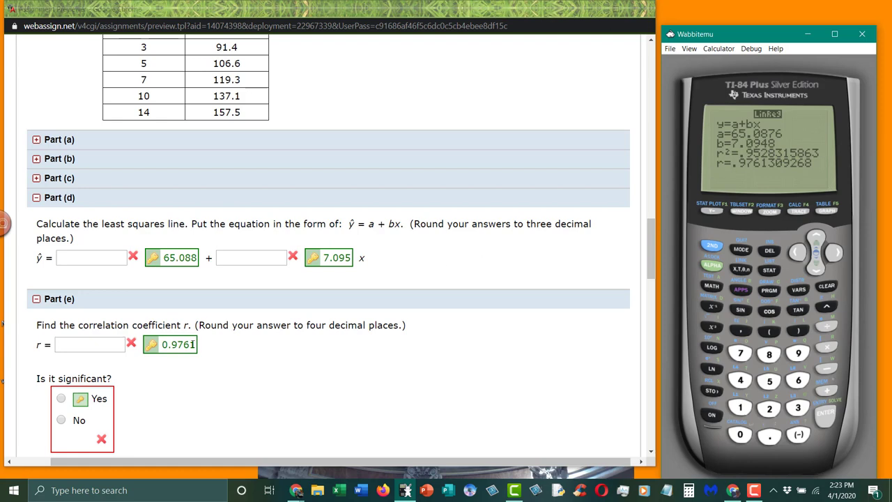
Bring the OpenStax browser window forward and close the Marvel video tab.
scroll(134, 365, down, 2)
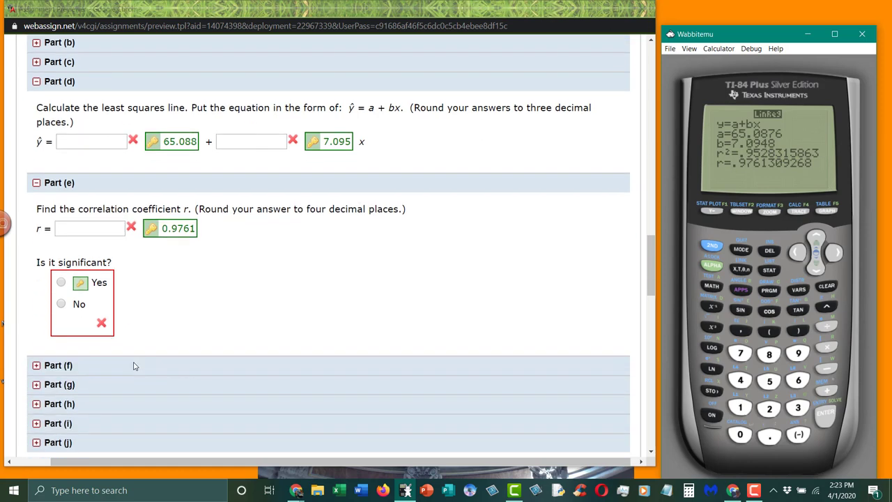
scroll(133, 365, up, 3)
scroll(133, 366, down, 1)
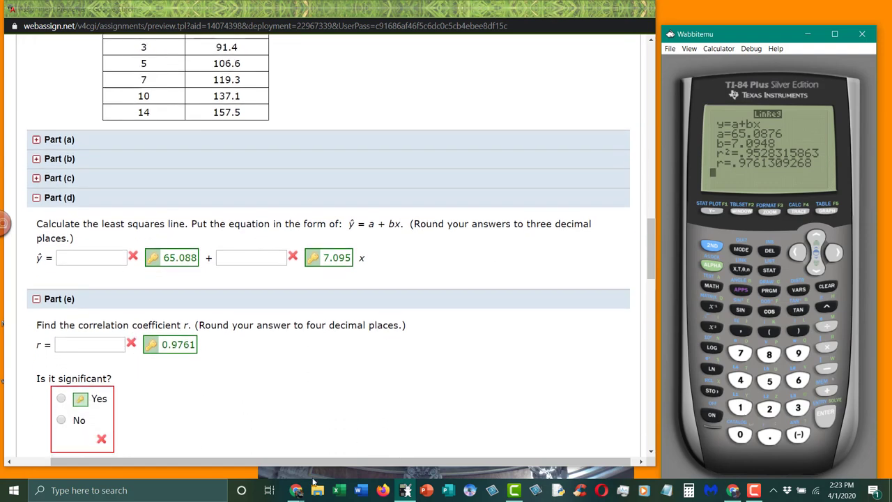
mouse_move(300, 494)
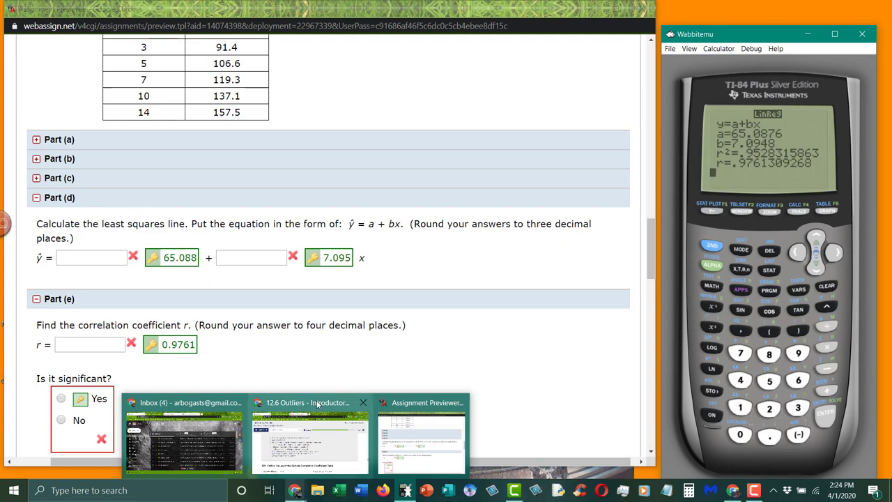
mouse_move(316, 401)
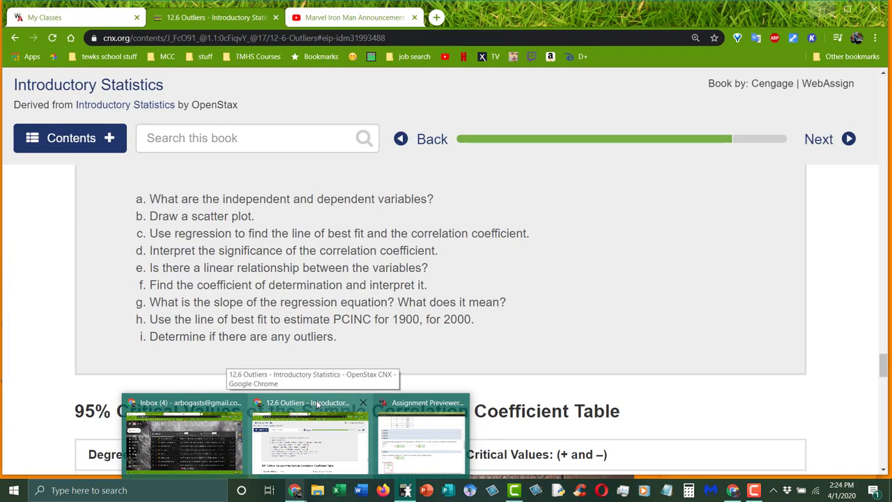
click(316, 400)
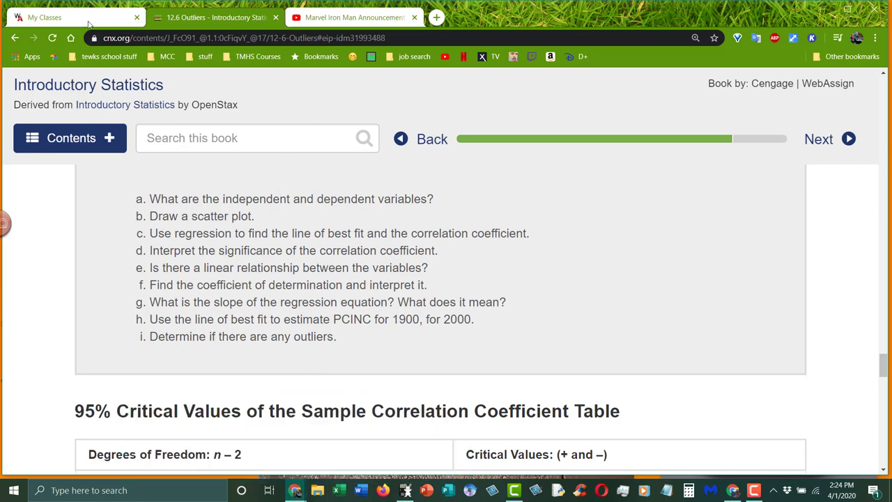
click(414, 17)
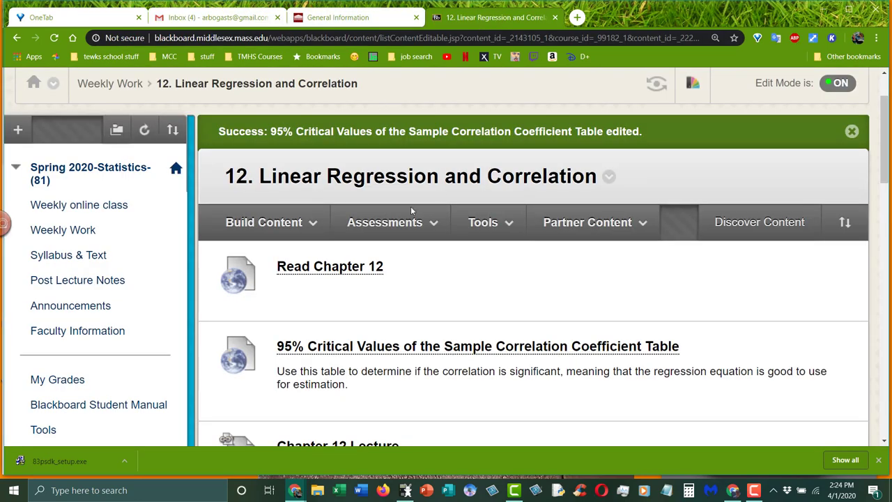
mouse_move(356, 345)
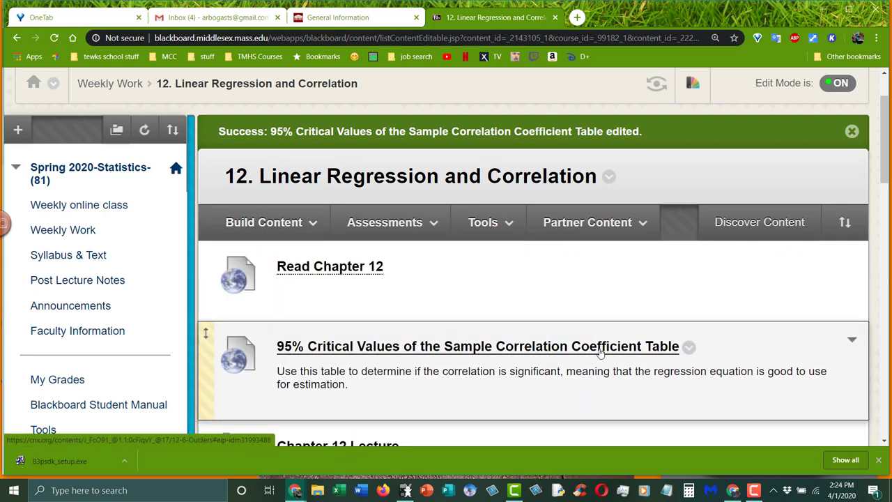
Open the 95% Critical Values table and mark the 5 degrees-of-freedom row (0.754).
click(599, 352)
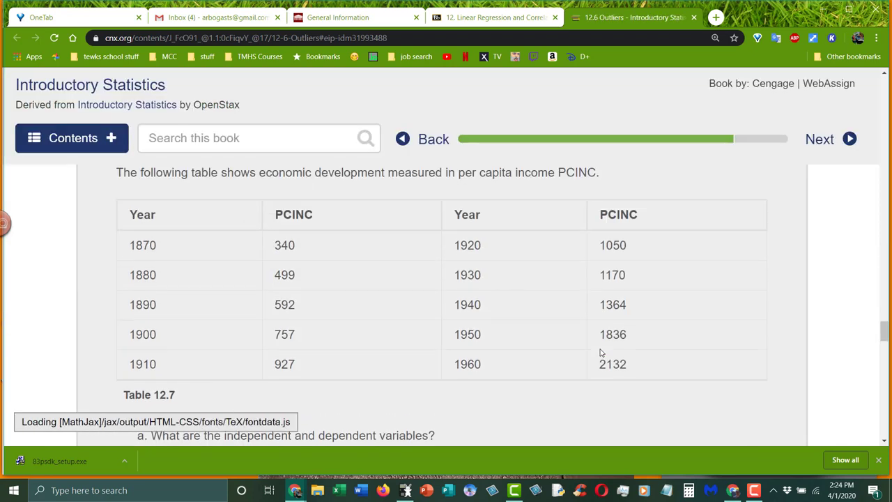
scroll(601, 353, down, 8)
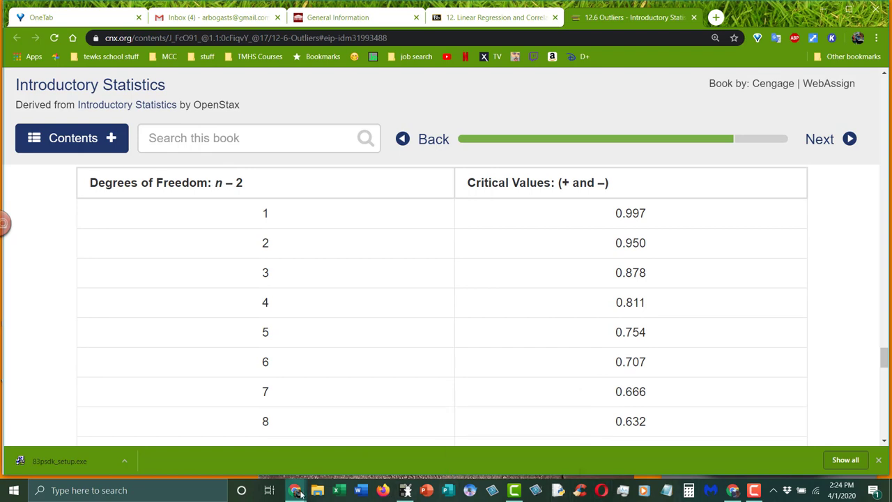
mouse_move(296, 490)
click(425, 418)
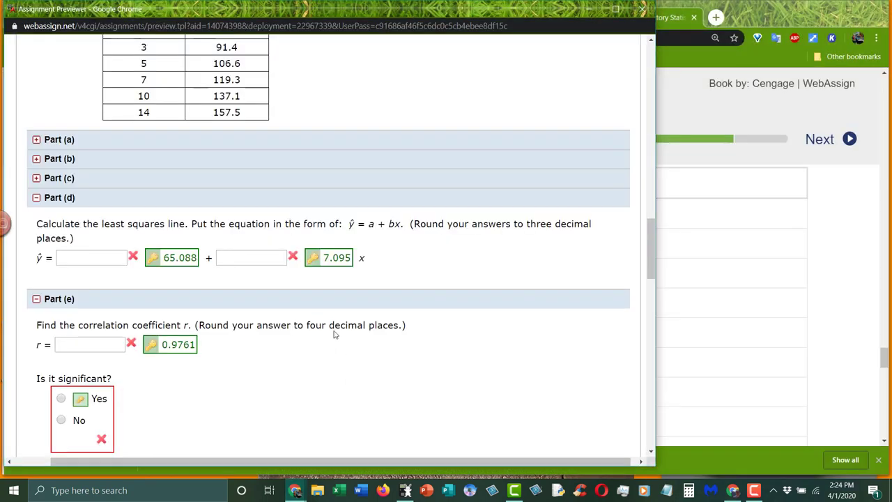
scroll(215, 254, up, 2)
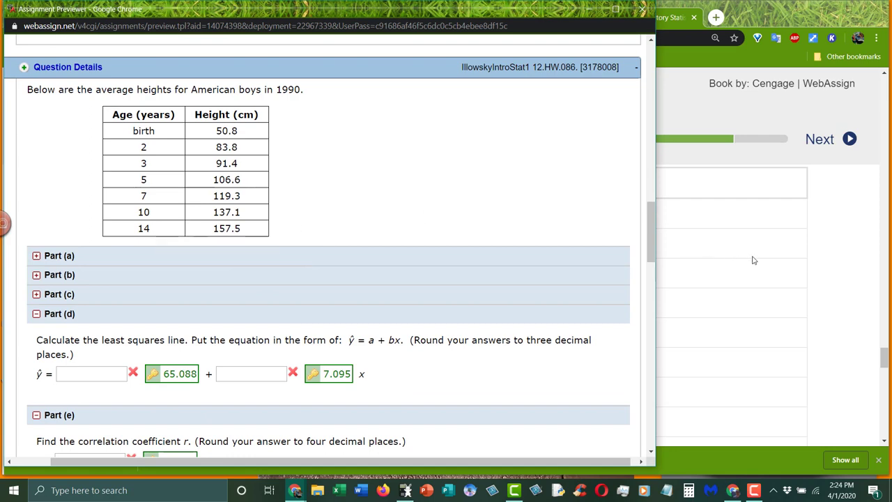
click(832, 252)
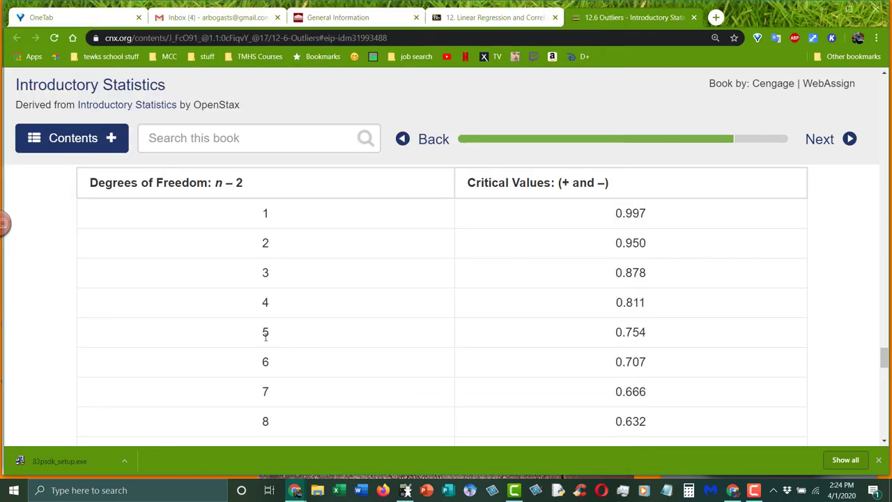
drag(237, 334, 642, 333)
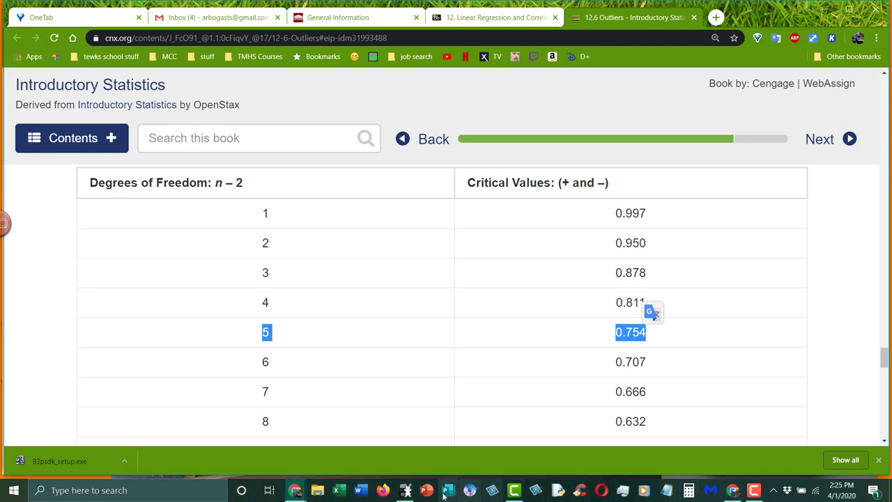
Check the calculator, then return to the WebAssign assignment.
click(405, 490)
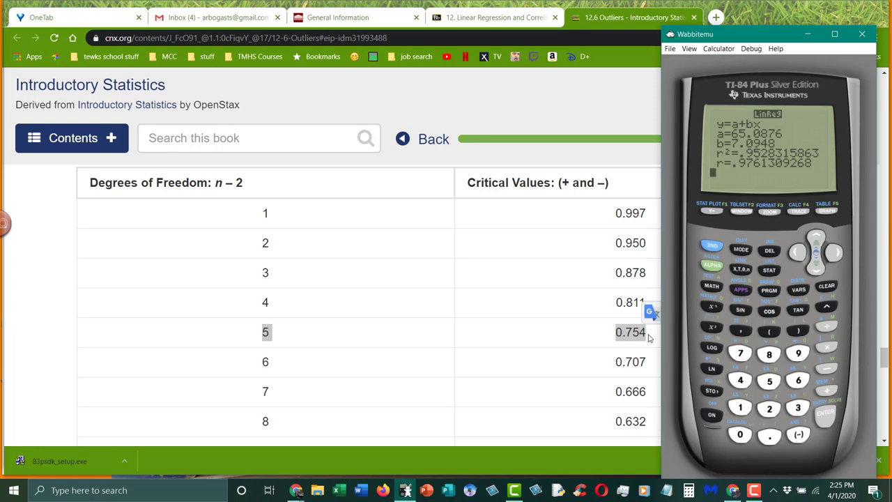
click(296, 490)
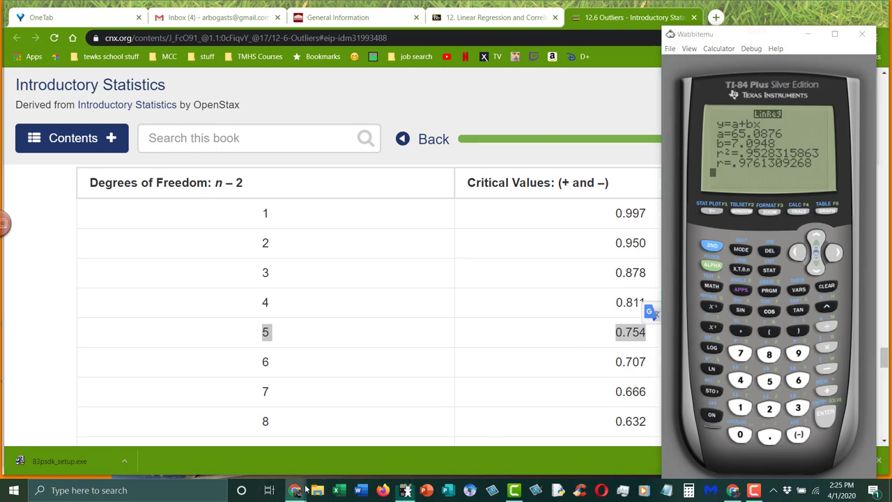
click(401, 417)
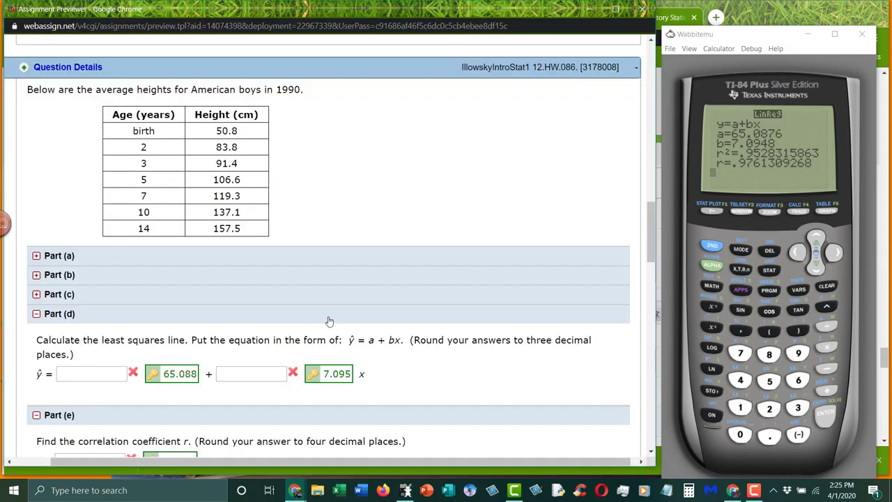
In WebAssign, close Part (e) and open Part (f) to show the 72.2 cm and 150.2 cm height estimates.
scroll(330, 321, down, 2)
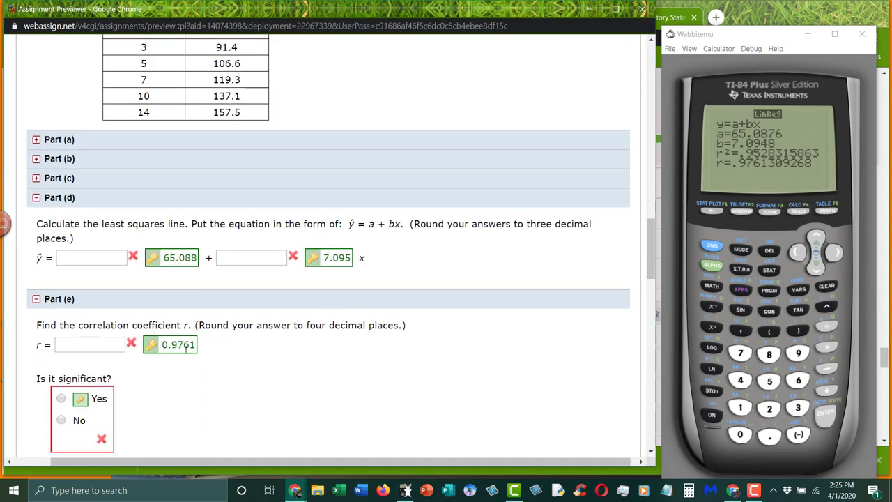
scroll(186, 350, down, 2)
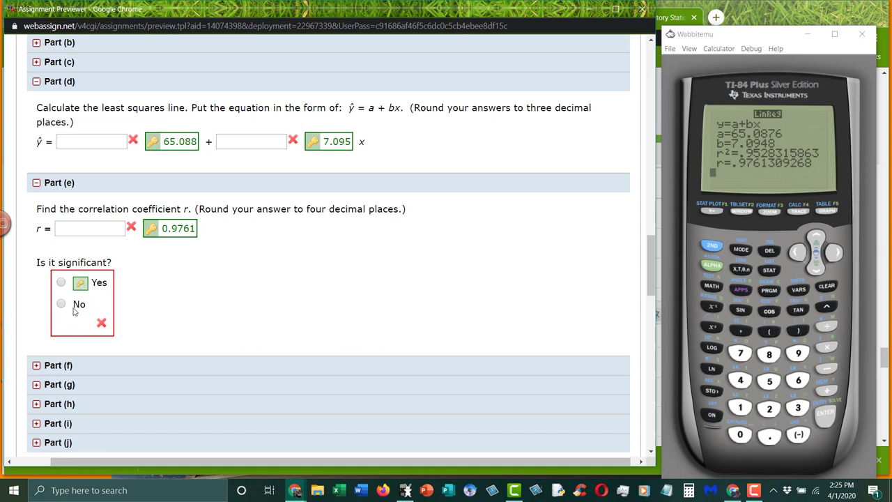
click(38, 190)
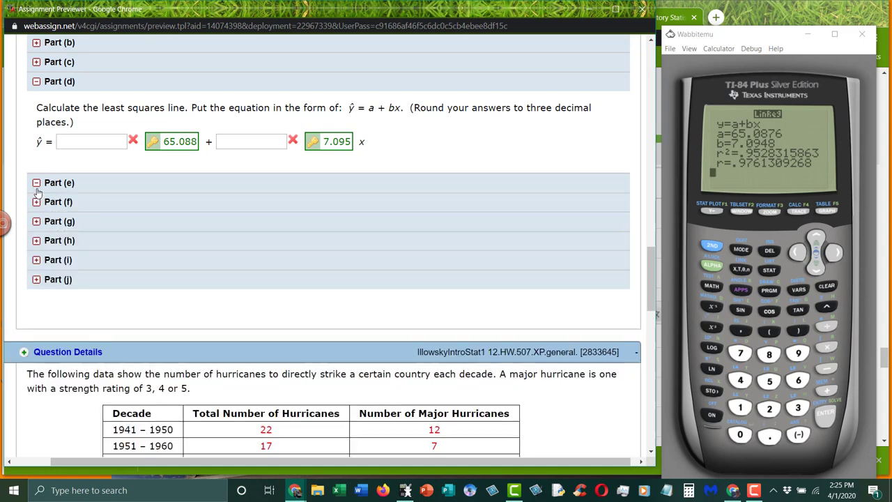
click(36, 206)
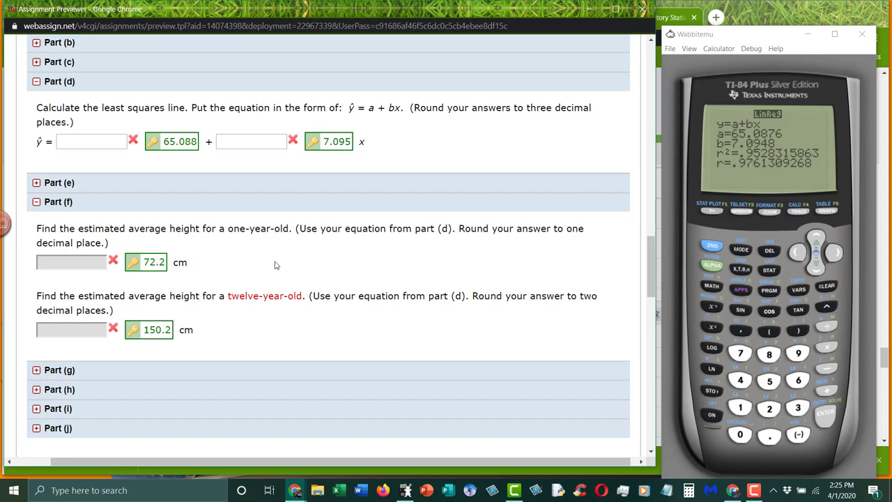
Enter Y1 = 65.088+7.095X in the calculator's equation editor.
click(710, 212)
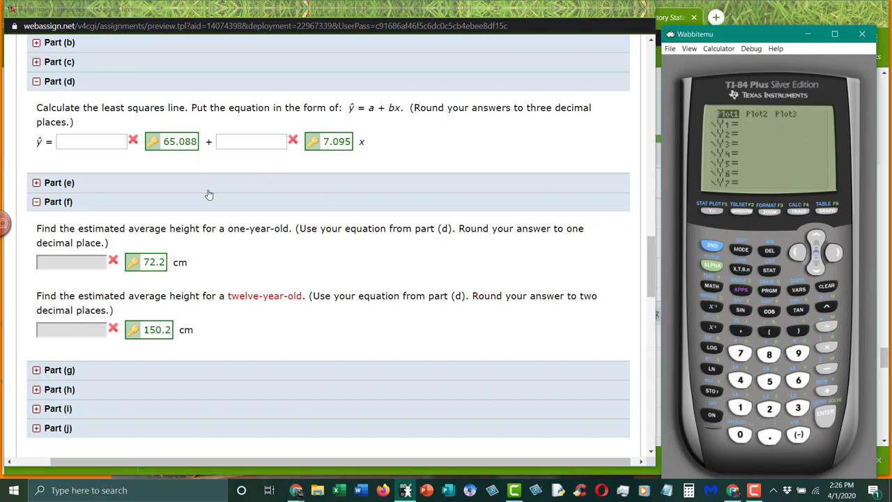
text(65.)
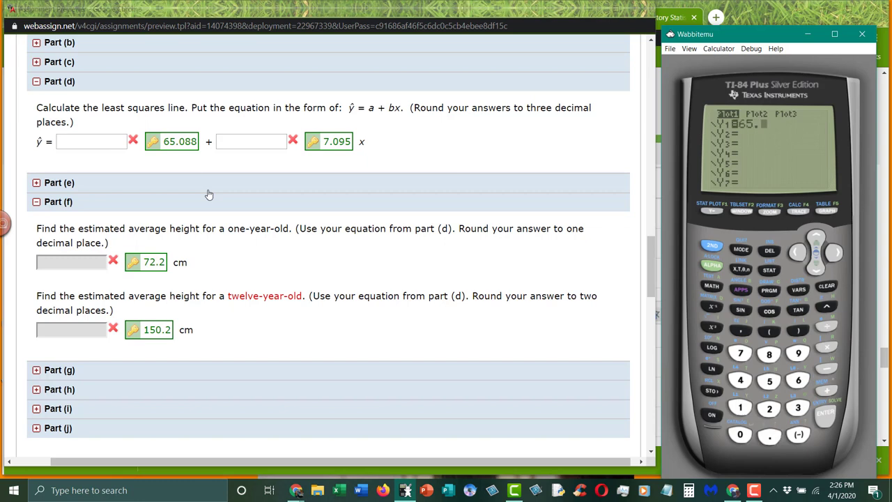
text(088+7.095)
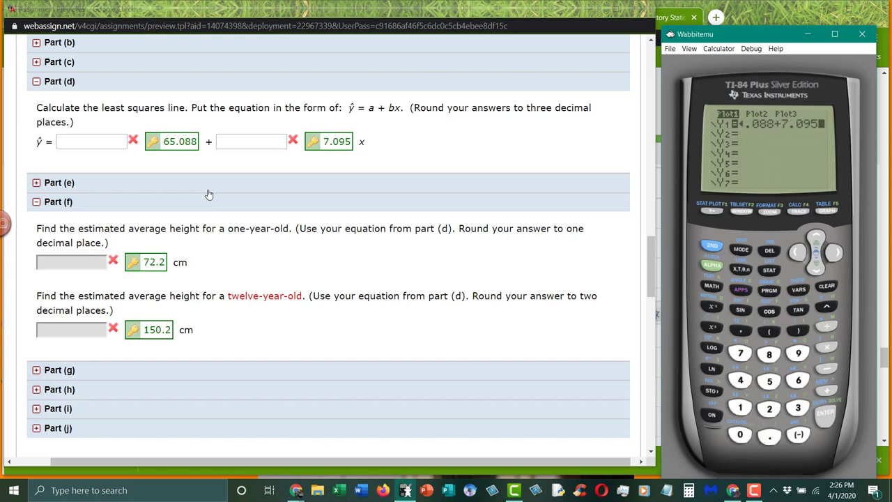
click(742, 272)
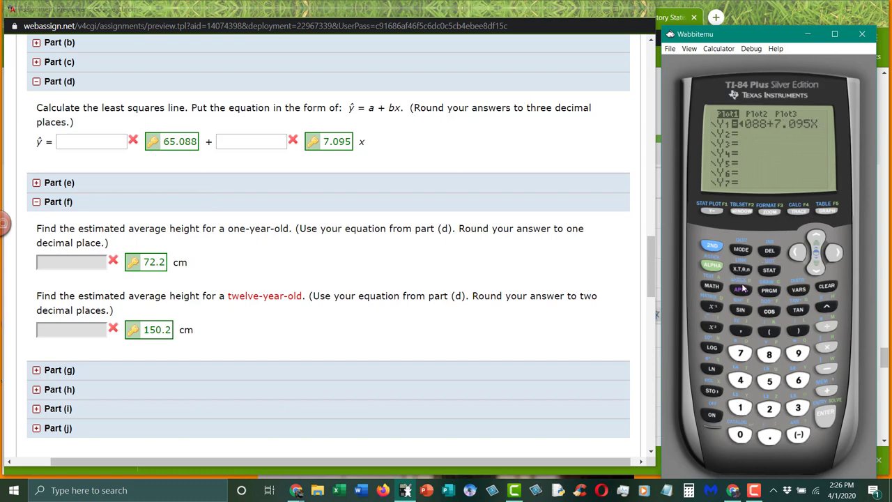
key(Return)
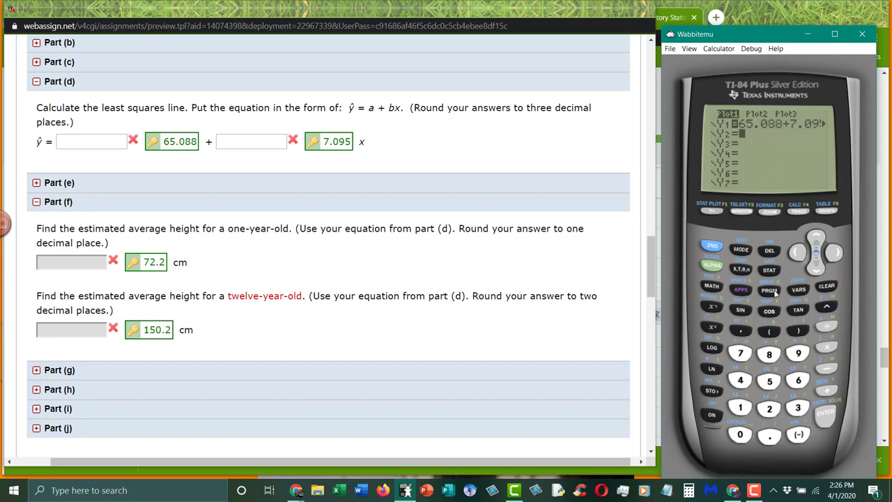
Graph Y1 over the scatter plot and trace along the line to Y=114.753 at X=7.
click(829, 213)
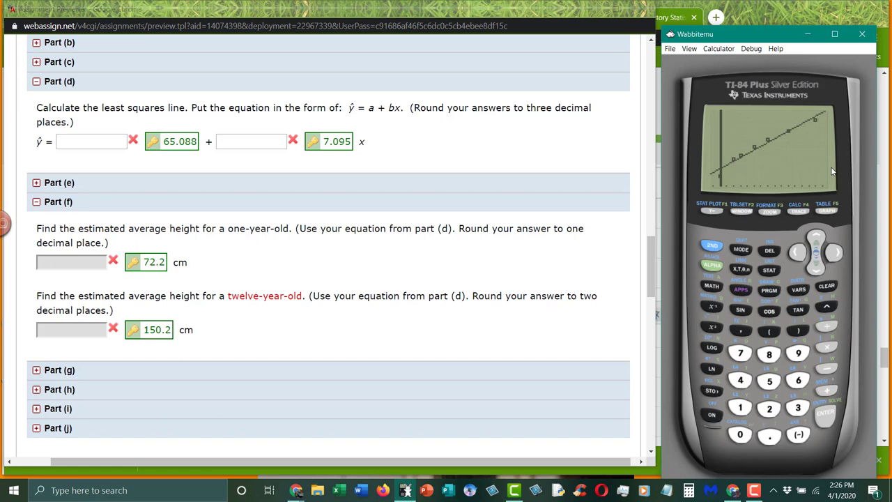
click(800, 211)
scroll(426, 207, up, 2)
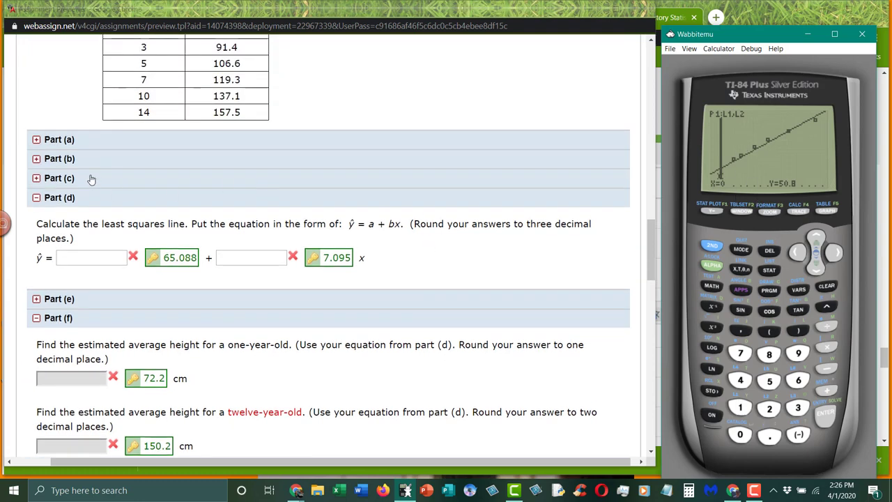
click(61, 162)
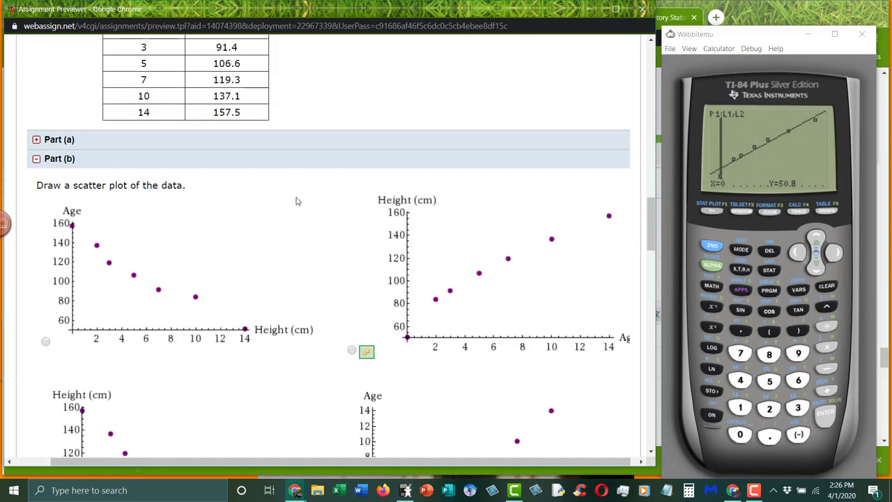
scroll(43, 162, down, 2)
click(38, 159)
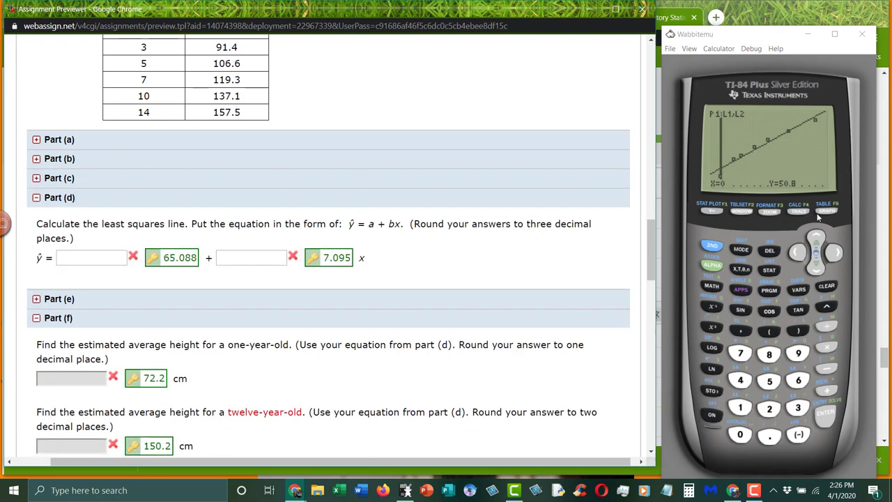
click(820, 237)
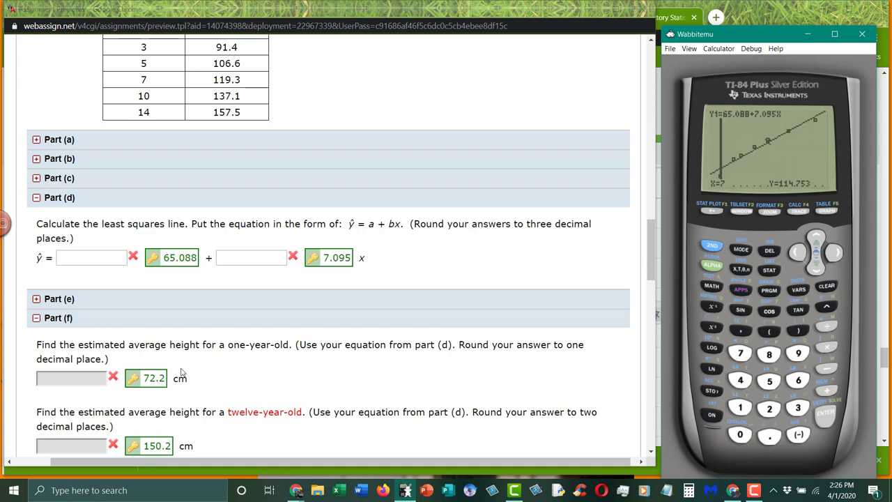
Trace the regression line at X=1 (Y=72.183) and at X=12 (Y=150.228).
scroll(183, 374, down, 1)
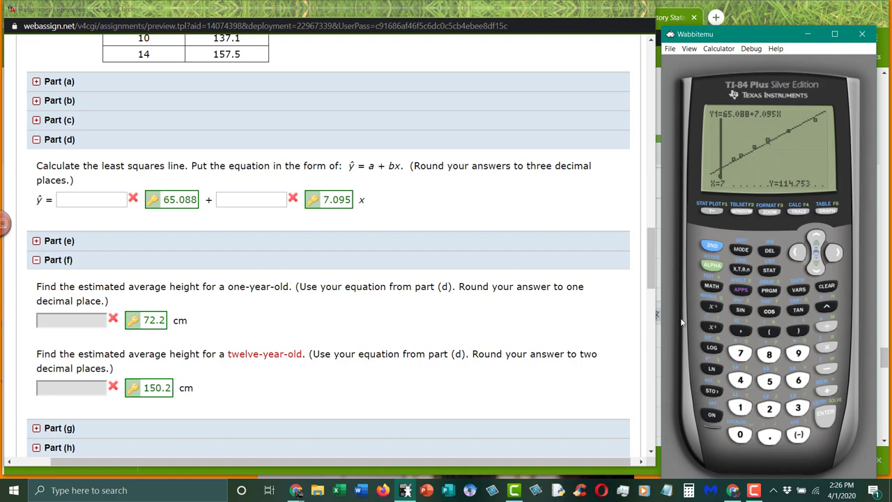
key(1)
key(Return)
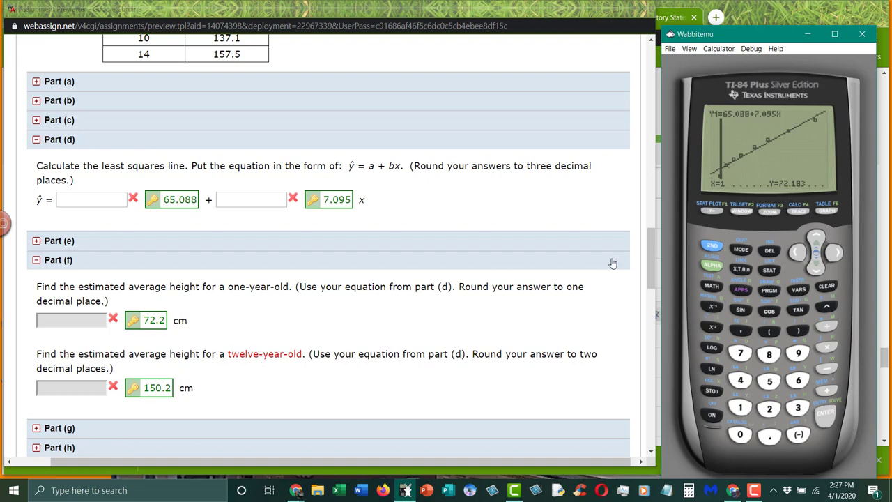
text(12)
key(Return)
Read Parts (g) and (h) in turn, then leave only Part (i)'s 57-year-old estimate open.
click(65, 428)
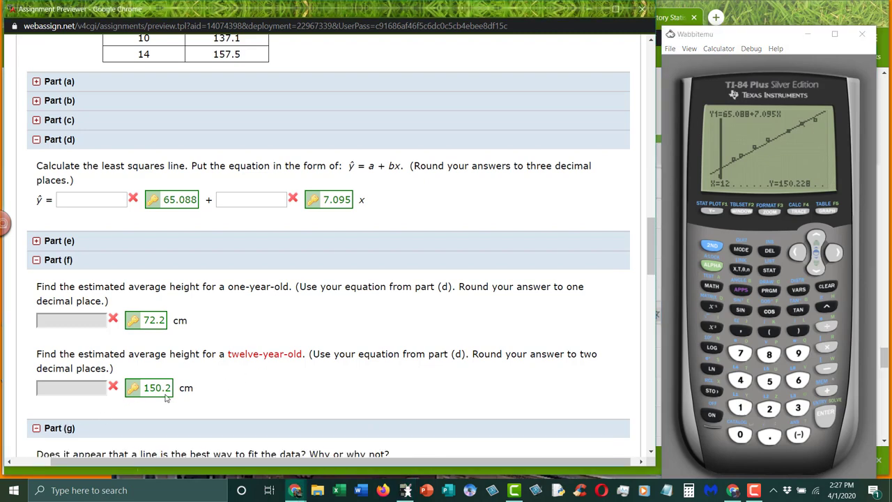
scroll(167, 397, down, 1)
scroll(167, 397, down, 2)
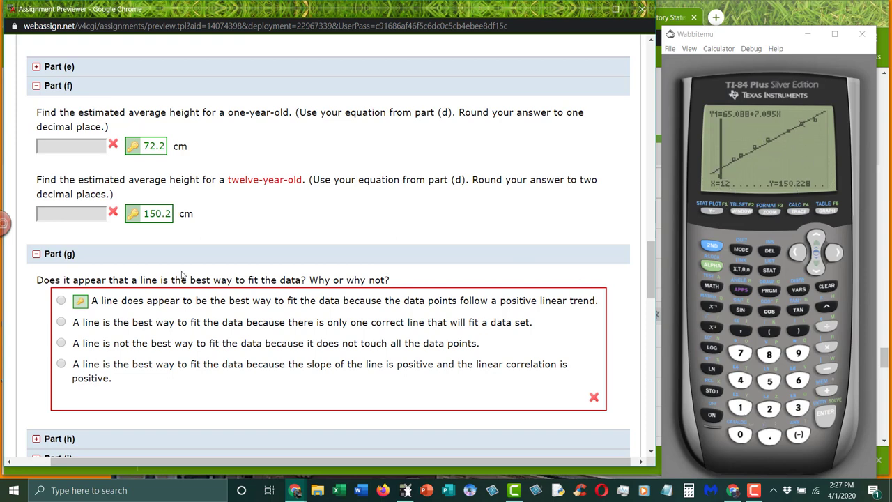
click(38, 255)
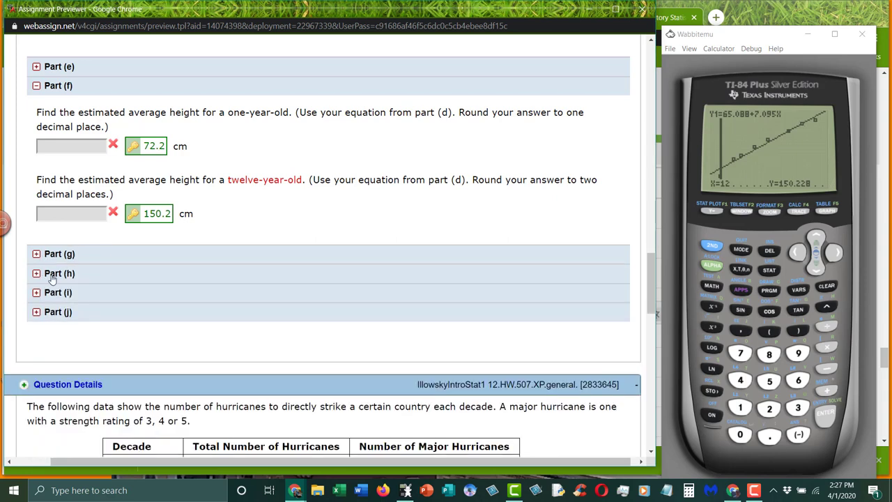
click(53, 276)
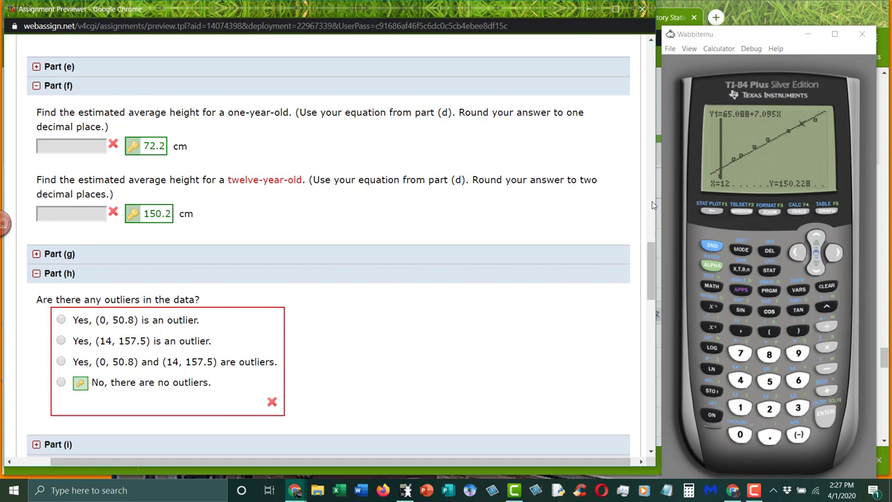
click(36, 273)
click(49, 297)
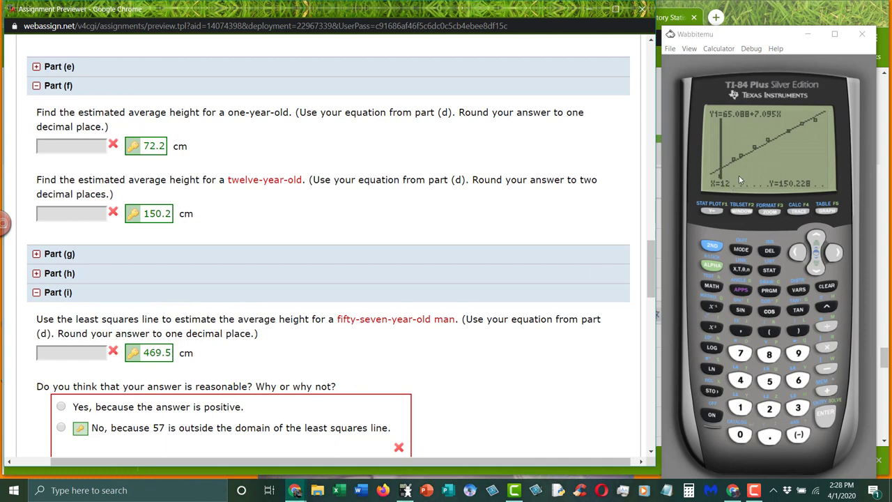
Trace the line at X=57 in Wabbitemu, which produces ERR:INVALID.
click(746, 52)
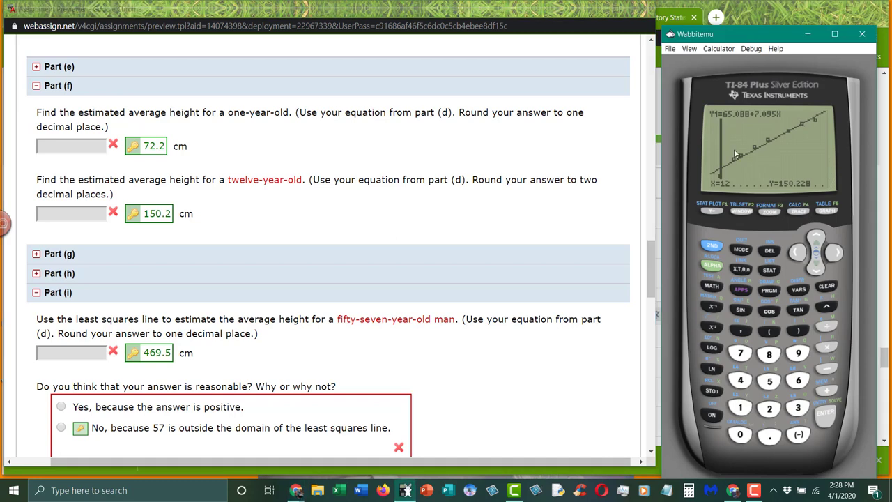
text(57)
key(Return)
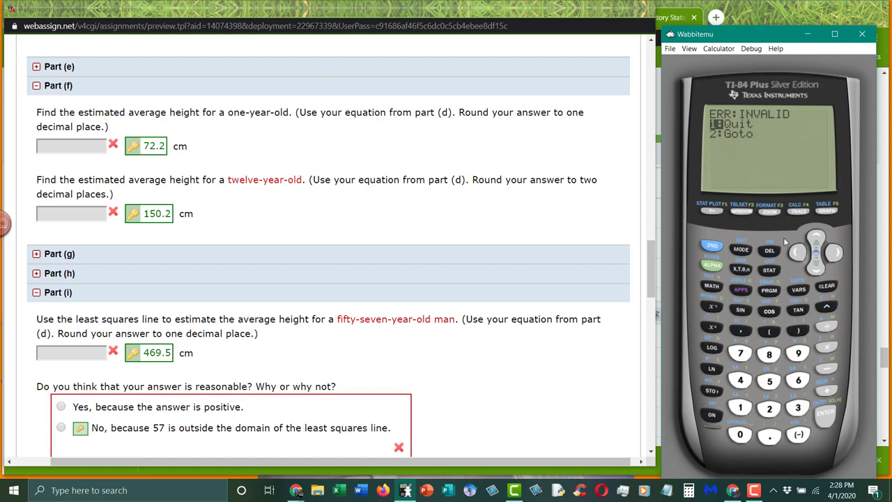
Dismiss the ERR:INVALID screen by choosing Quit.
click(743, 216)
click(817, 271)
click(817, 240)
click(826, 414)
Widen the graph window to Xmax 65 and Ymax 1000.
click(741, 213)
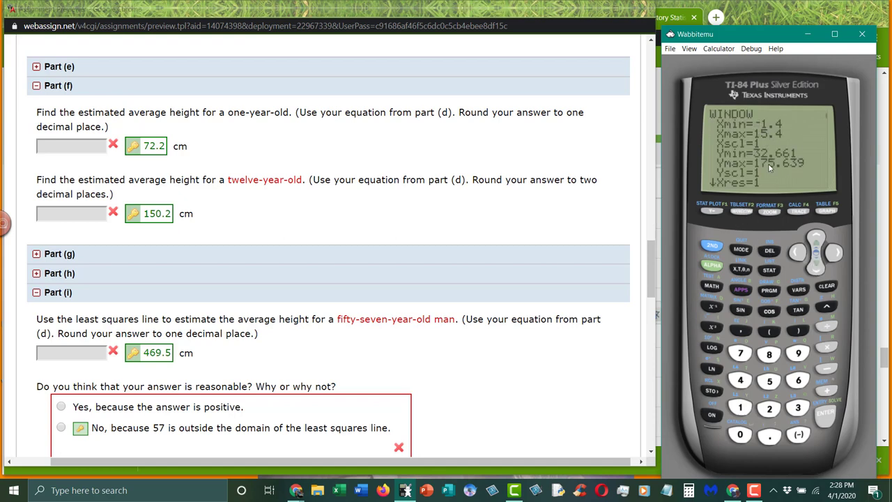
key(Down)
text(65)
key(Down)
key(Down)
text(1000)
Redraw the widened graph and trace Y1 at X=57, reading Y=469.503.
click(828, 211)
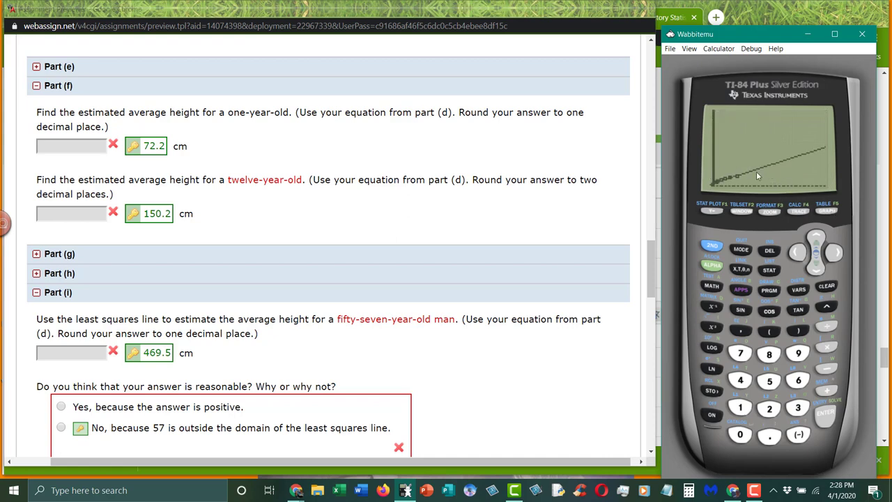
click(799, 212)
click(816, 238)
text(57)
key(Return)
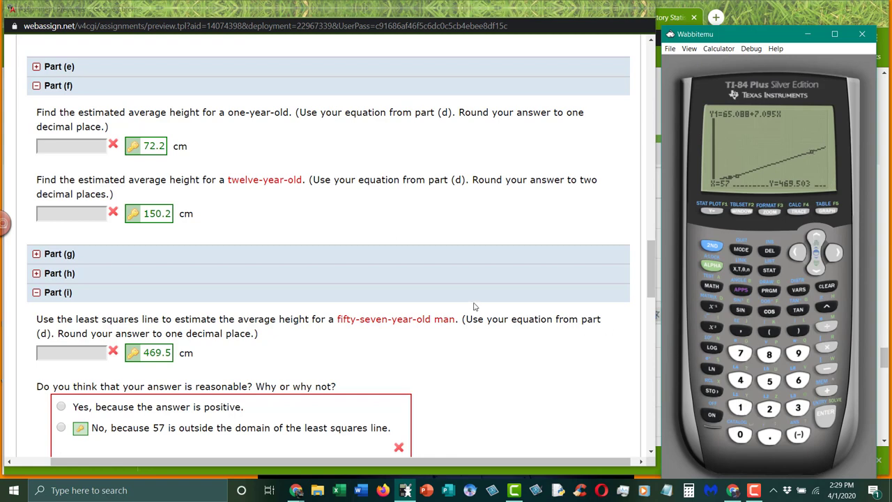
Open Part (j), the question on the least squares slope.
scroll(467, 303, up, 5)
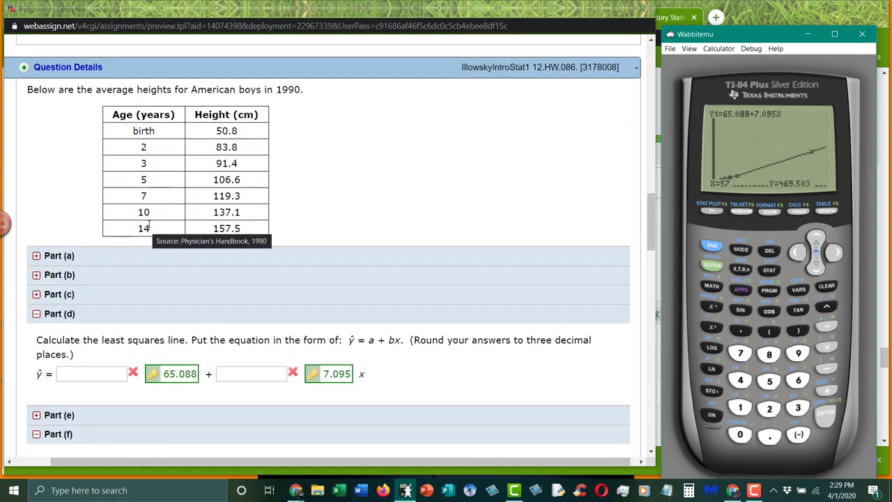
scroll(366, 211, down, 7)
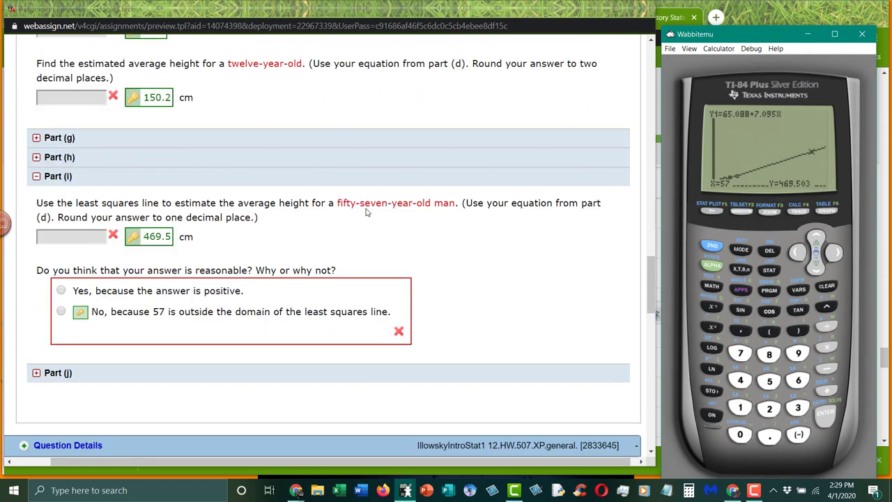
scroll(366, 211, down, 1)
click(64, 317)
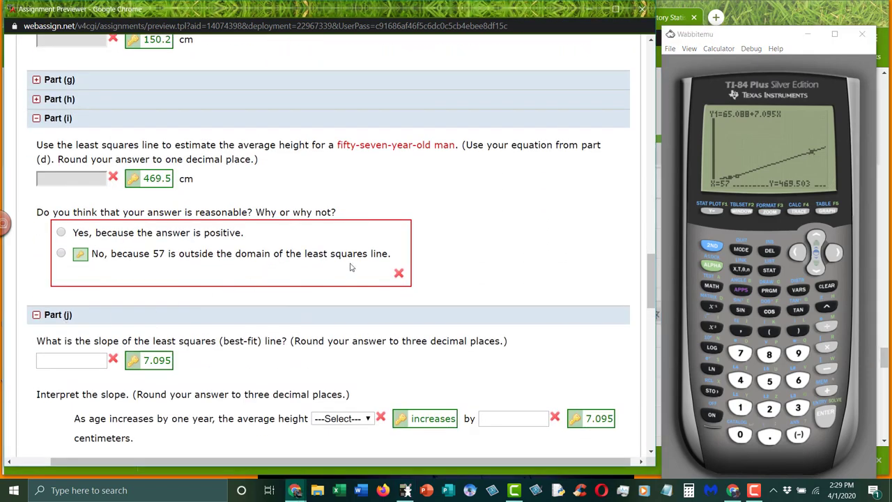
Collapse Parts (i) and (f) in WebAssign.
scroll(496, 241, up, 1)
scroll(496, 241, up, 2)
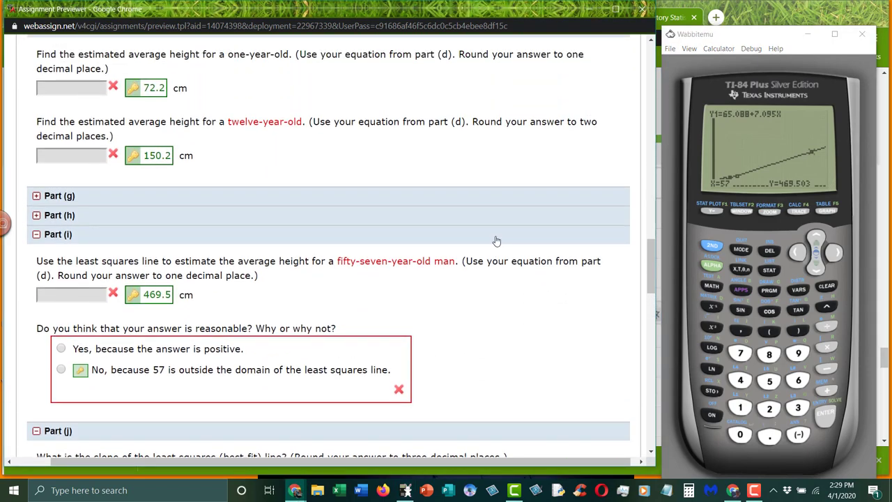
click(37, 235)
scroll(56, 168, up, 2)
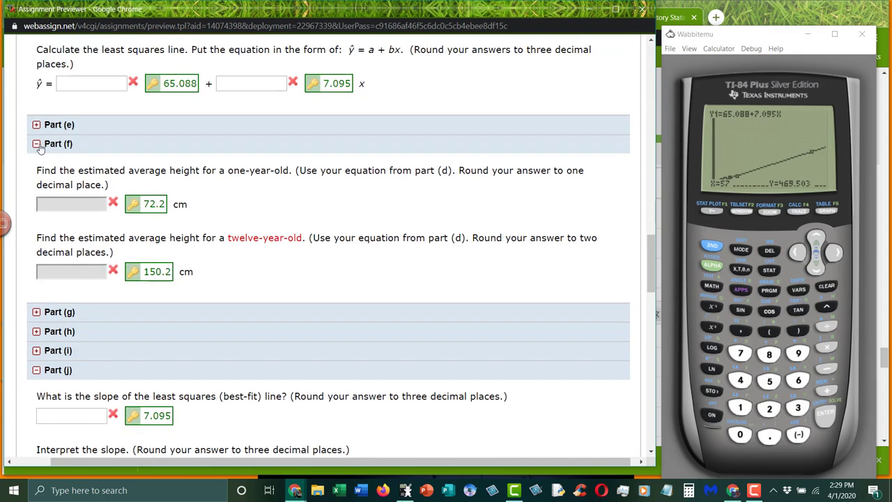
click(38, 145)
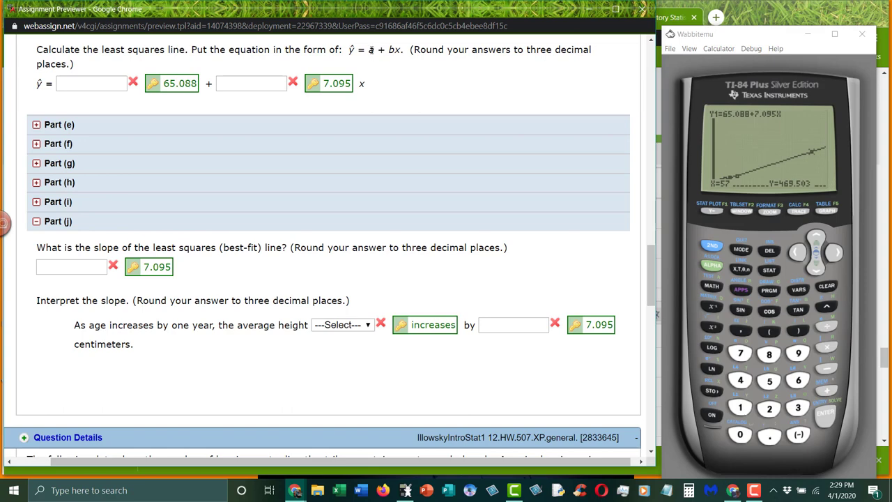
Highlight a and b in ŷ = a + bx, then scroll up toward the data table.
double_click(372, 50)
drag(386, 51, 395, 50)
scroll(222, 296, up, 1)
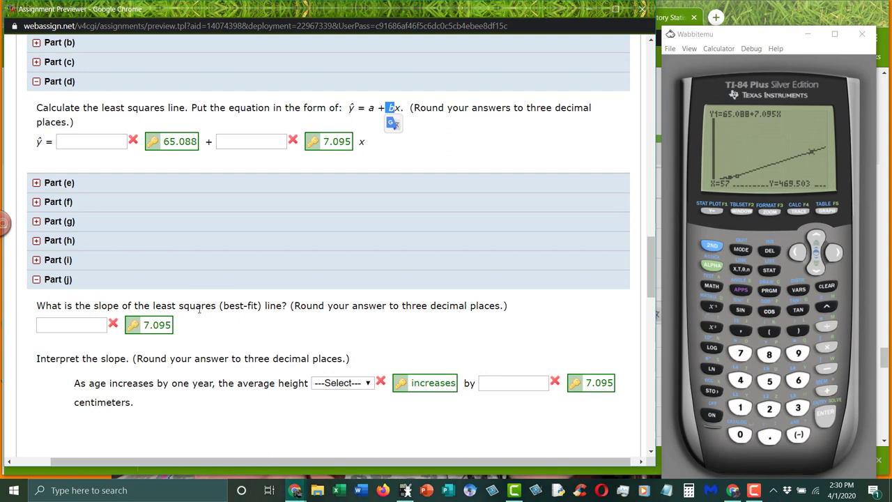
scroll(230, 324, up, 2)
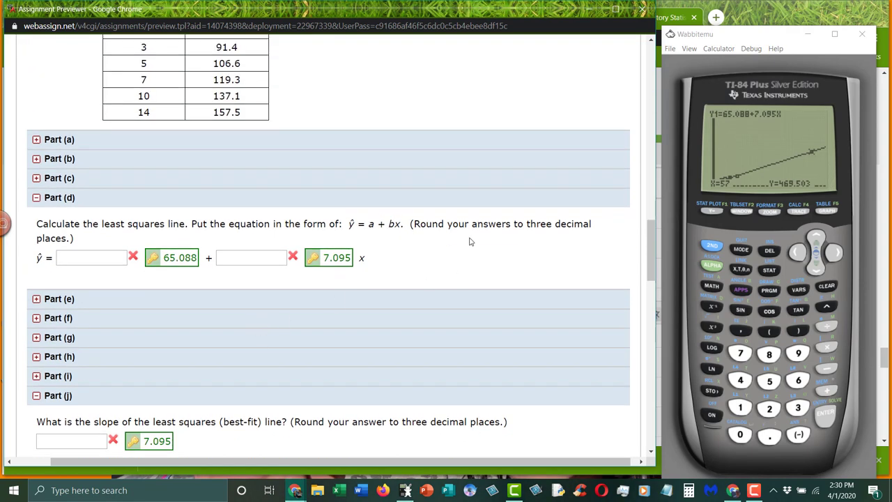